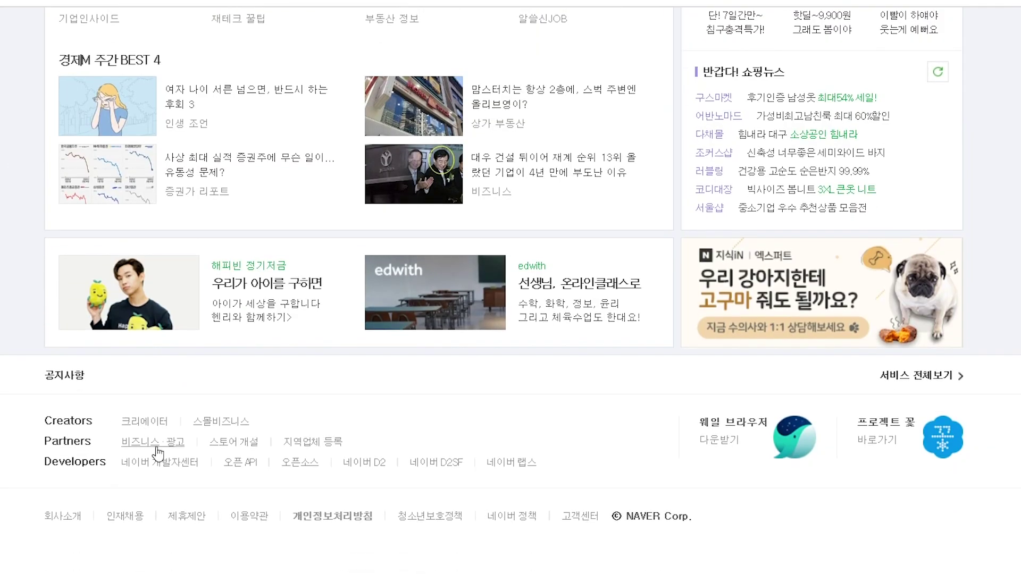
Go from the Naver home page through 비즈니스·광고 to the search ads site and log in with the filled-in account
click(156, 449)
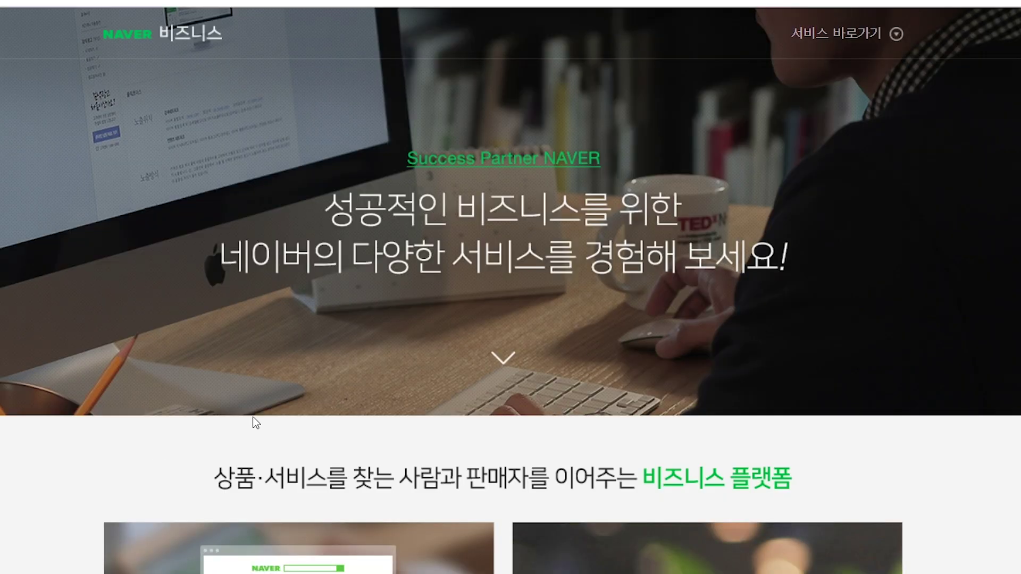
scroll(222, 431, down, 6)
click(281, 330)
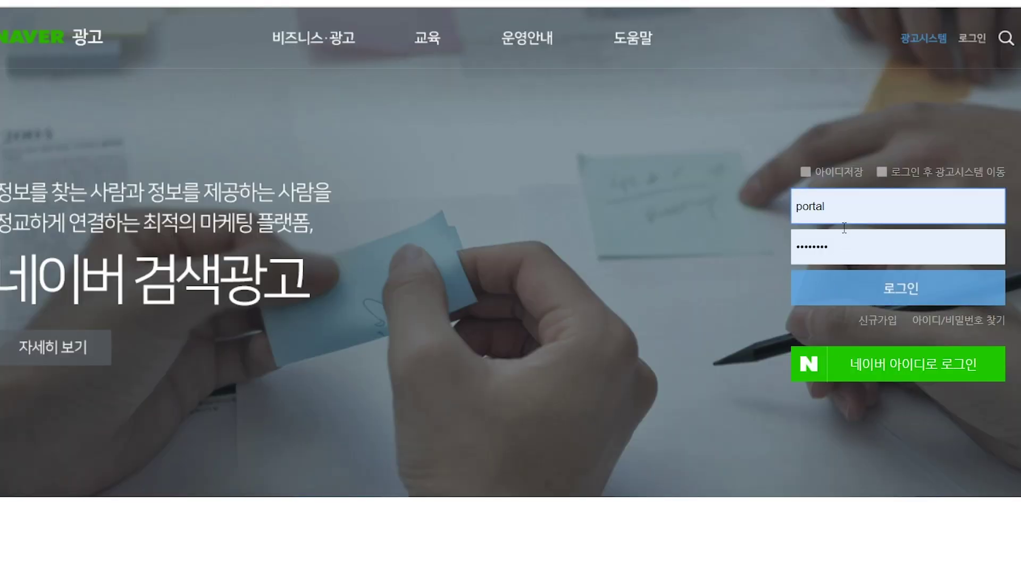
click(884, 287)
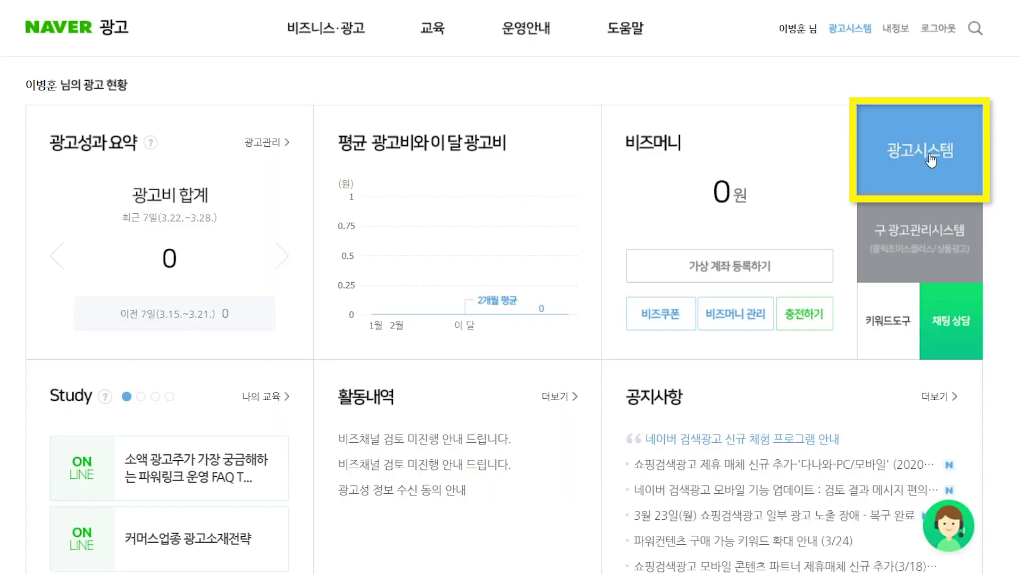
Open the advertising system (광고시스템) and start creating a new ad, up to the campaign type choices
click(931, 159)
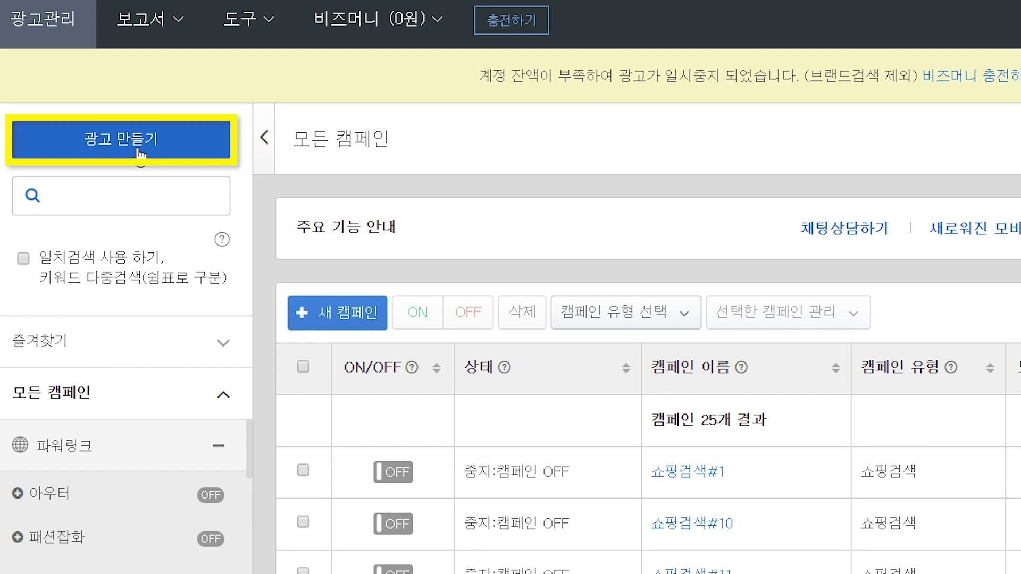
click(139, 151)
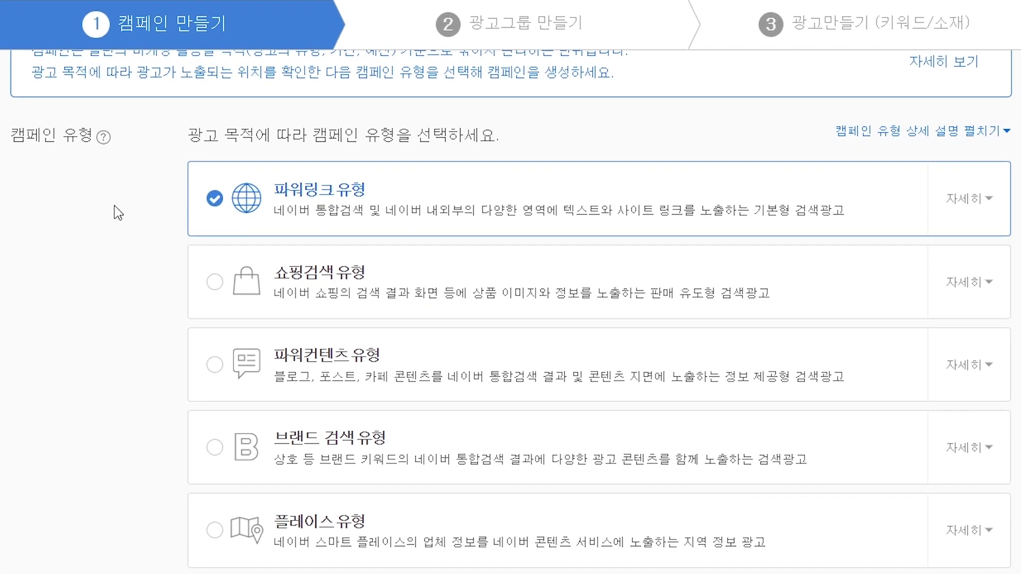
scroll(130, 240, down, 2)
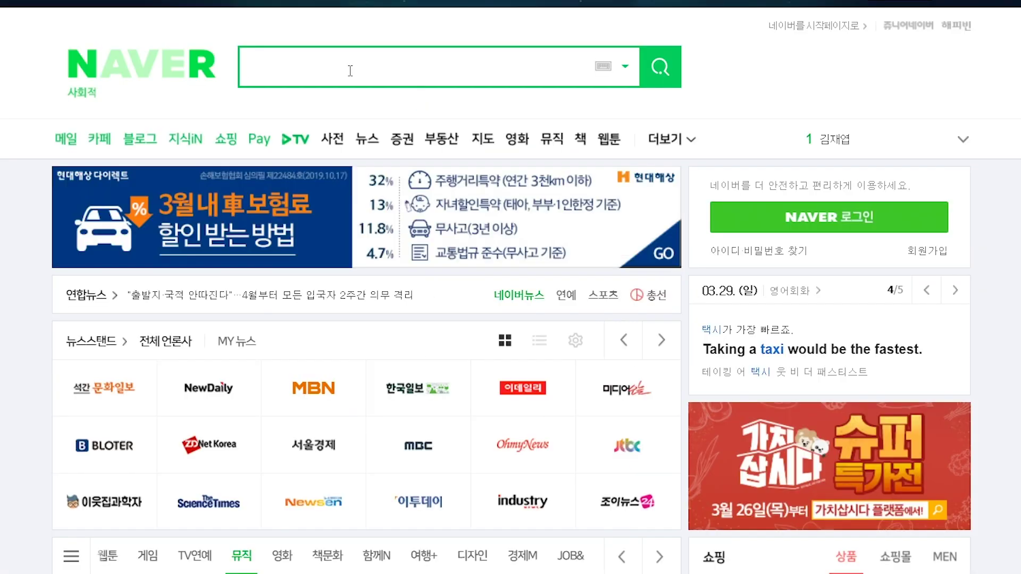
Search Naver for 티라이트 and look through the 파워링크 ads and the 네이버쇼핑 results
text(티라이트)
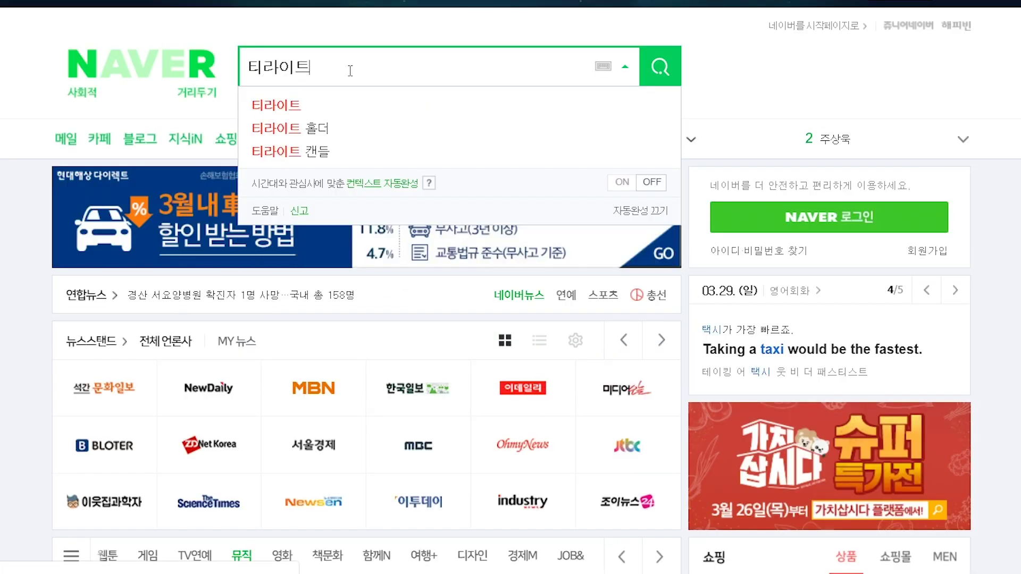
key(Return)
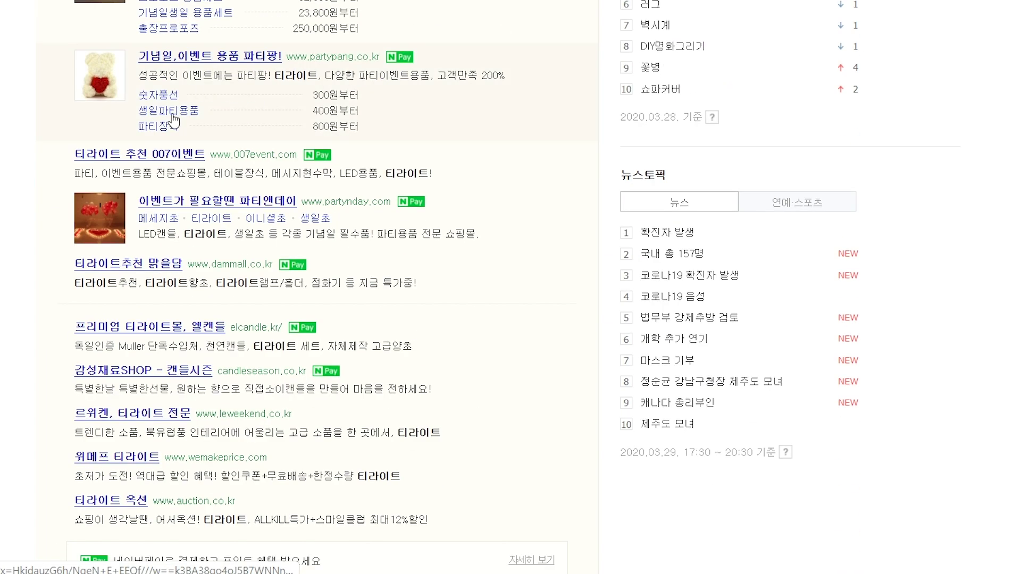
scroll(171, 85, up, 1)
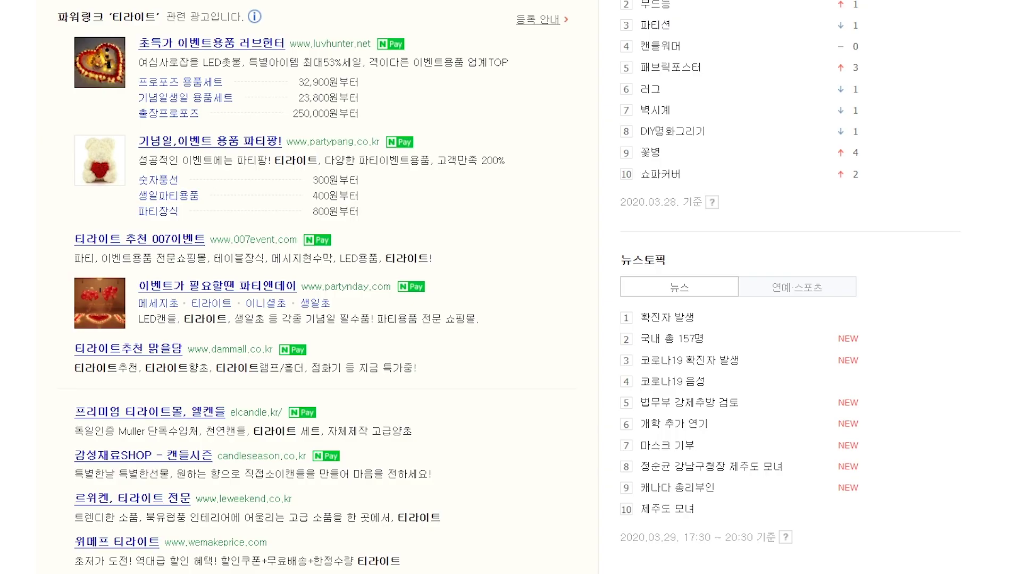
scroll(412, 166, down, 8)
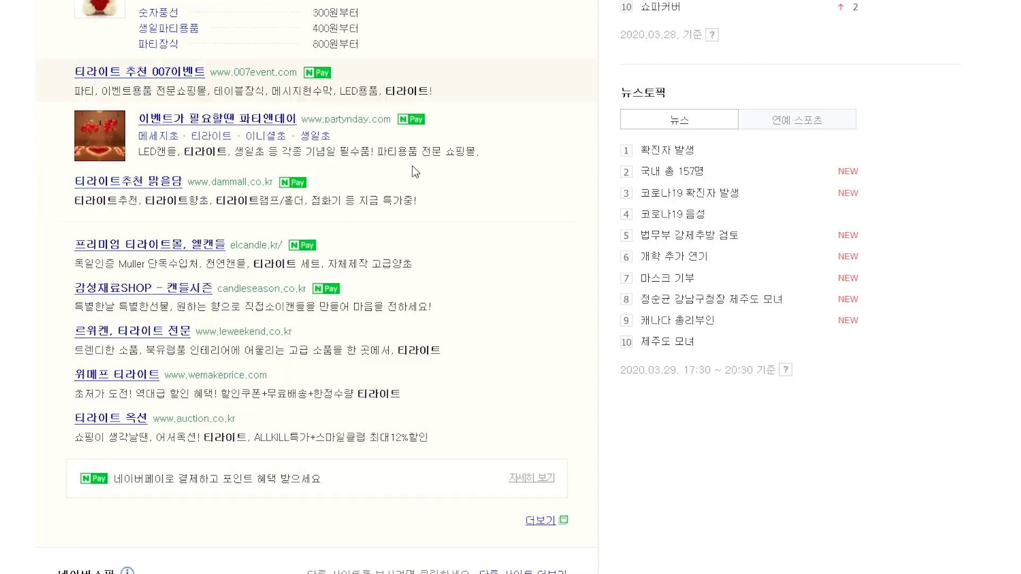
scroll(413, 165, down, 3)
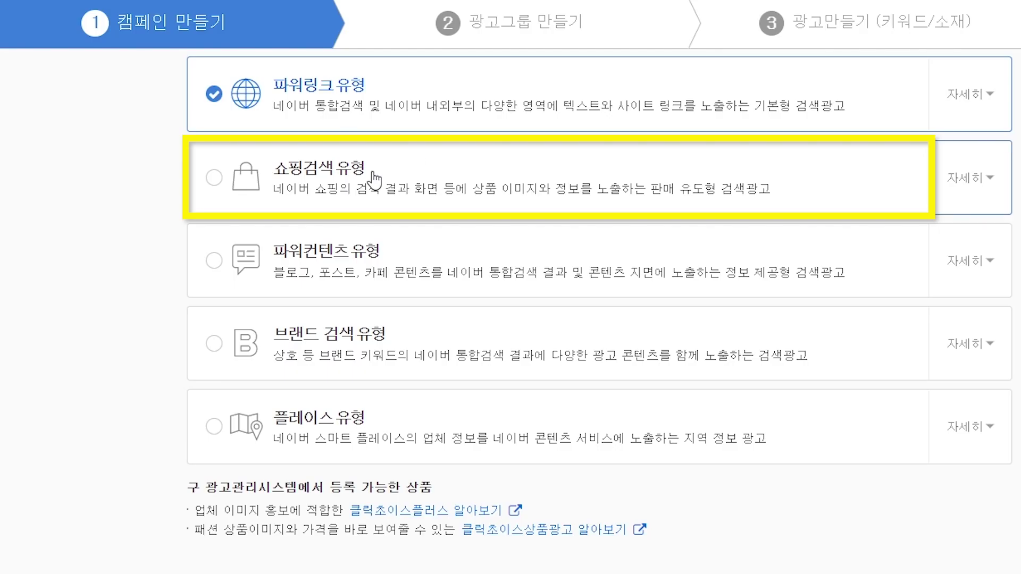
scroll(462, 200, down, 2)
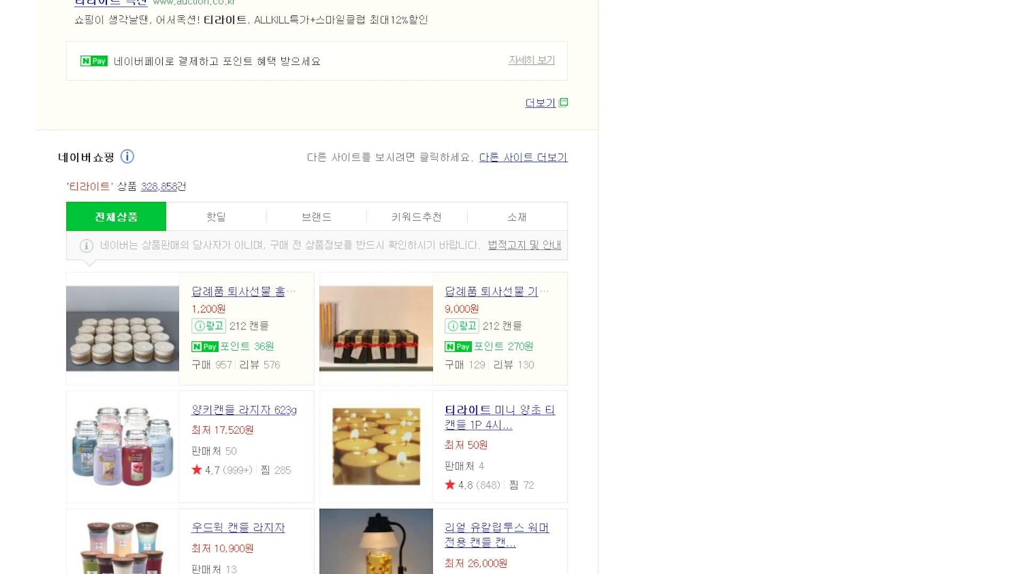
Search Naver for 침대 and look through its 파워링크, 네이버쇼핑 and 파워컨텐츠 ad sections
scroll(407, 60, up, 10)
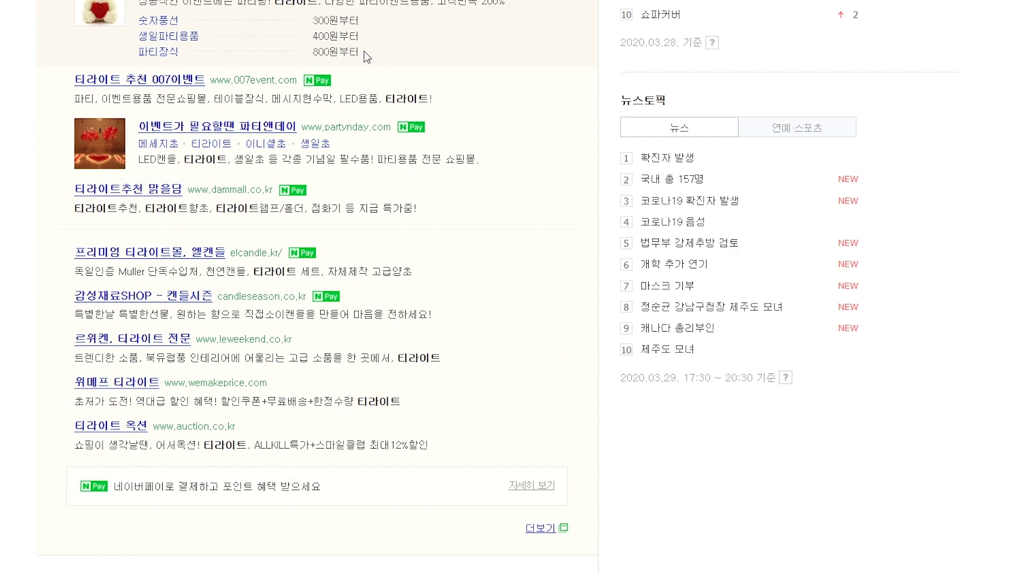
click(324, 31)
text(침대)
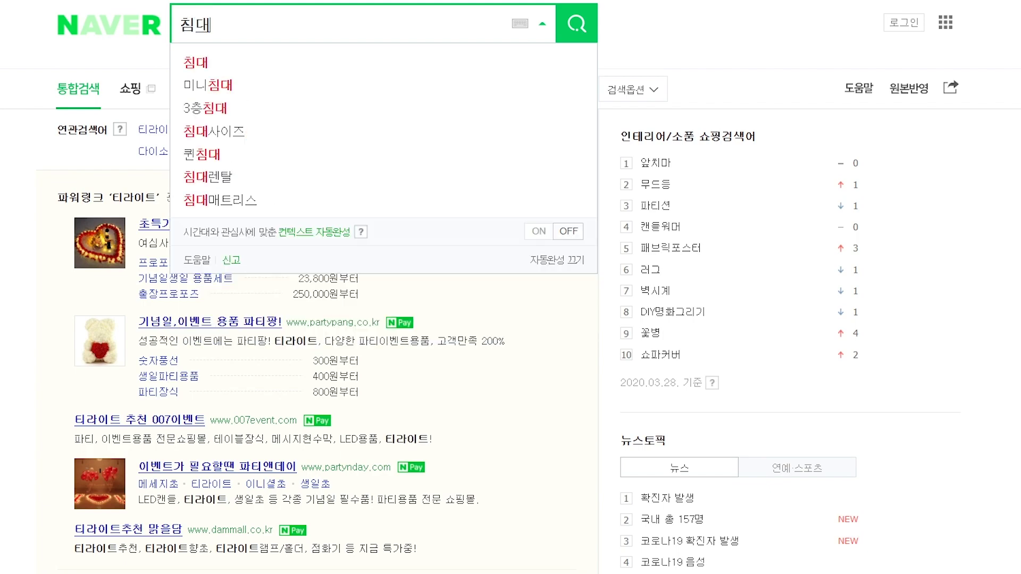
key(Return)
scroll(191, 141, down, 8)
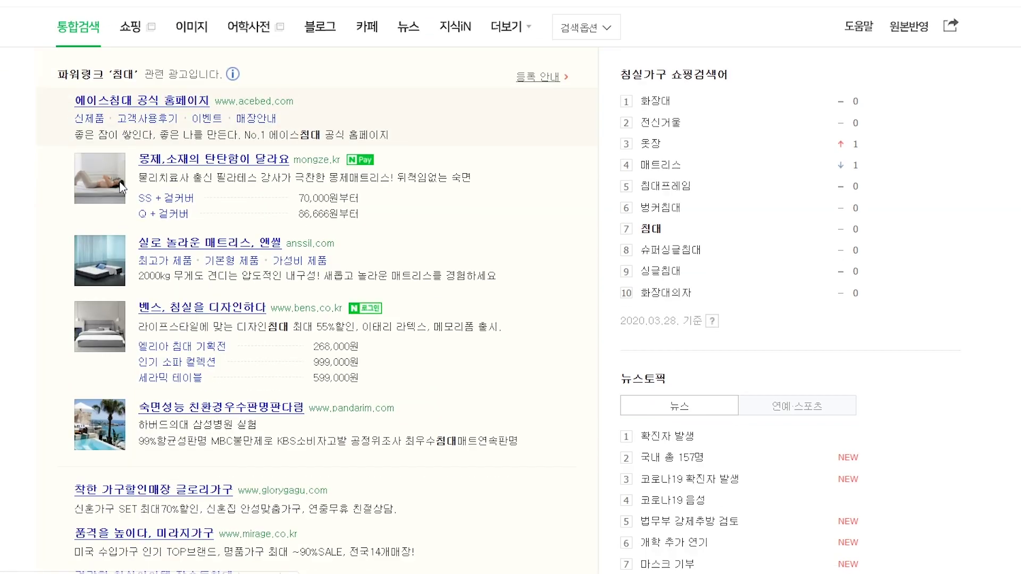
scroll(192, 139, down, 16)
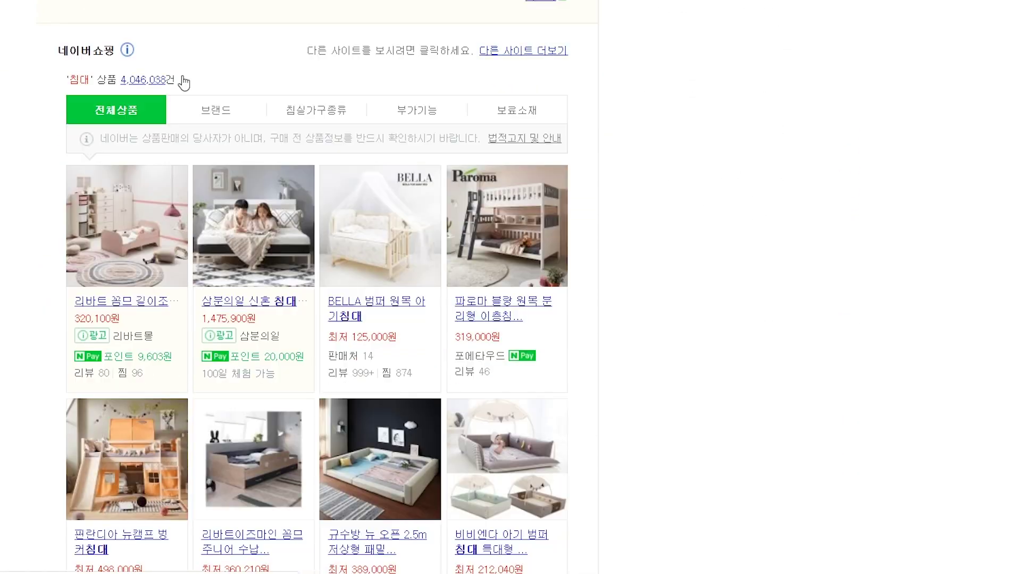
scroll(203, 148, down, 10)
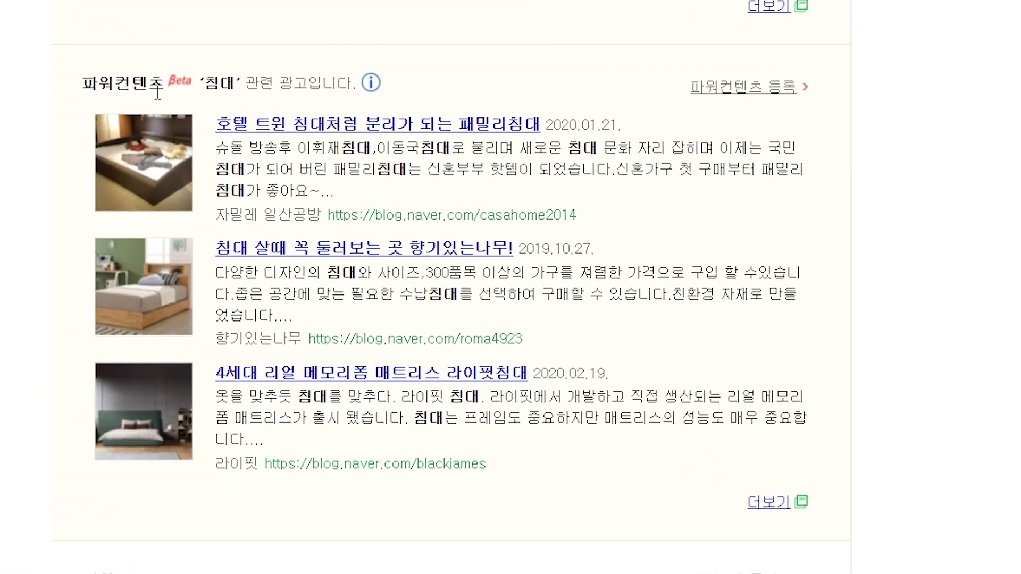
Open the first 파워컨텐츠 ad, the family bed blog post, and read it down to its store link
click(325, 130)
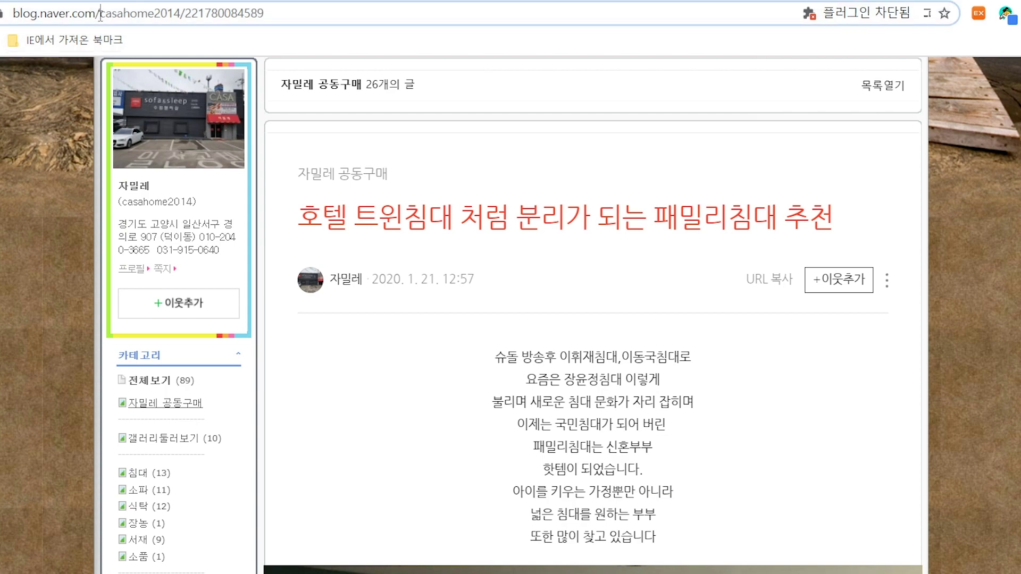
drag(101, 14, 7, 11)
click(555, 149)
scroll(548, 165, down, 15)
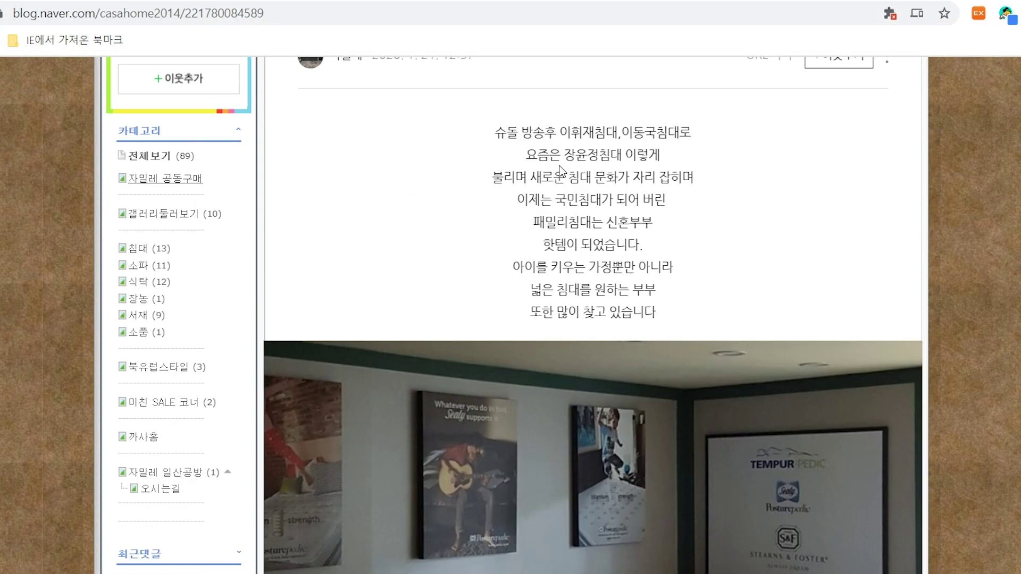
scroll(543, 173, up, 10)
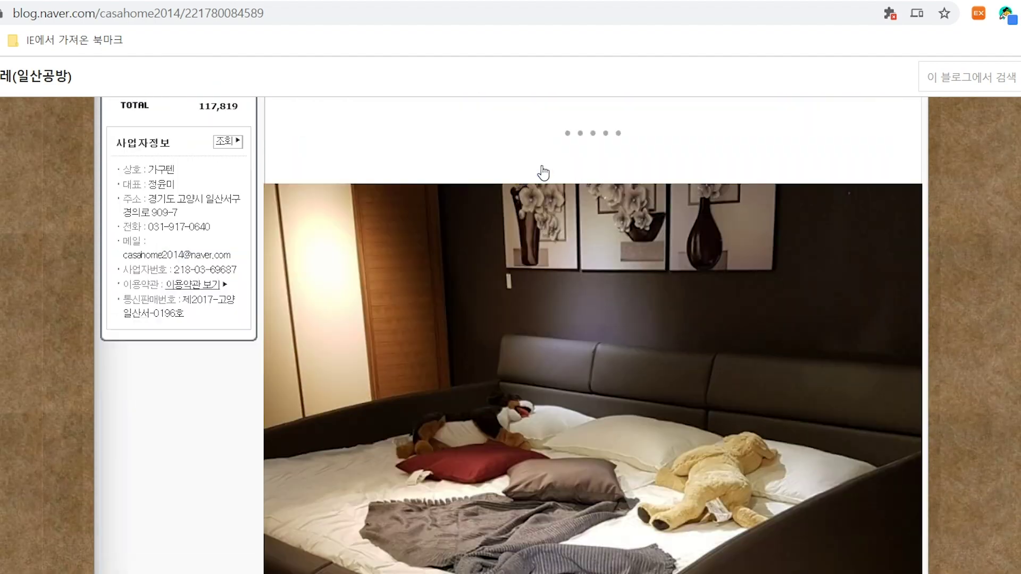
scroll(543, 173, down, 5)
scroll(543, 173, up, 8)
scroll(543, 173, down, 20)
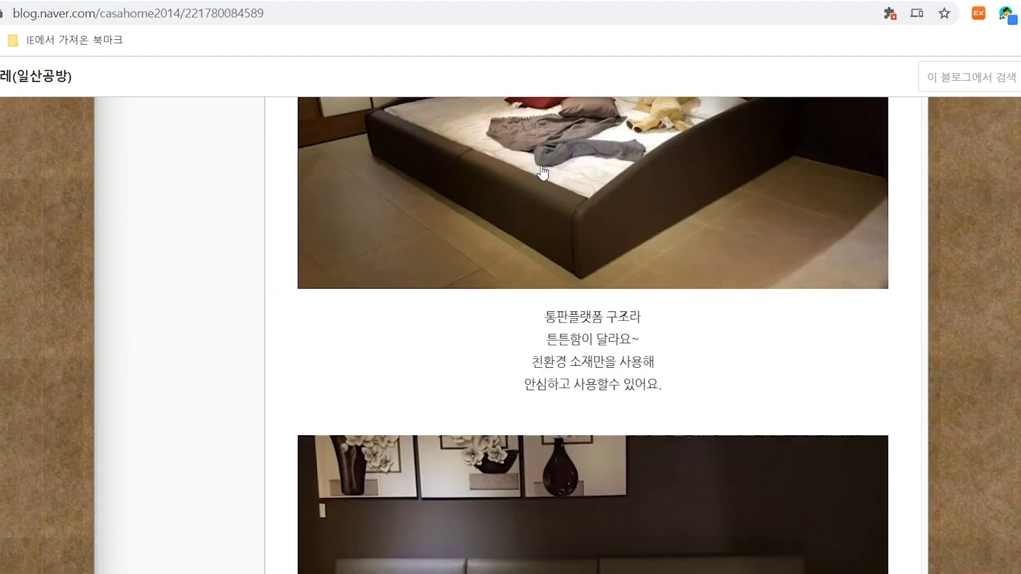
scroll(802, 296, down, 15)
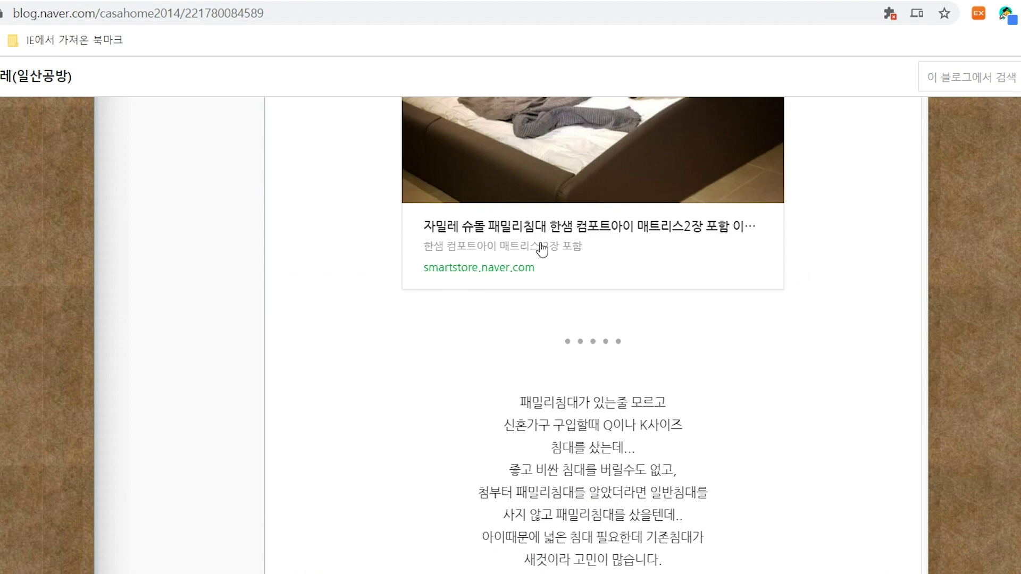
Open the smart store product page linked in the blog post, view the bed listing, and close the page
click(541, 247)
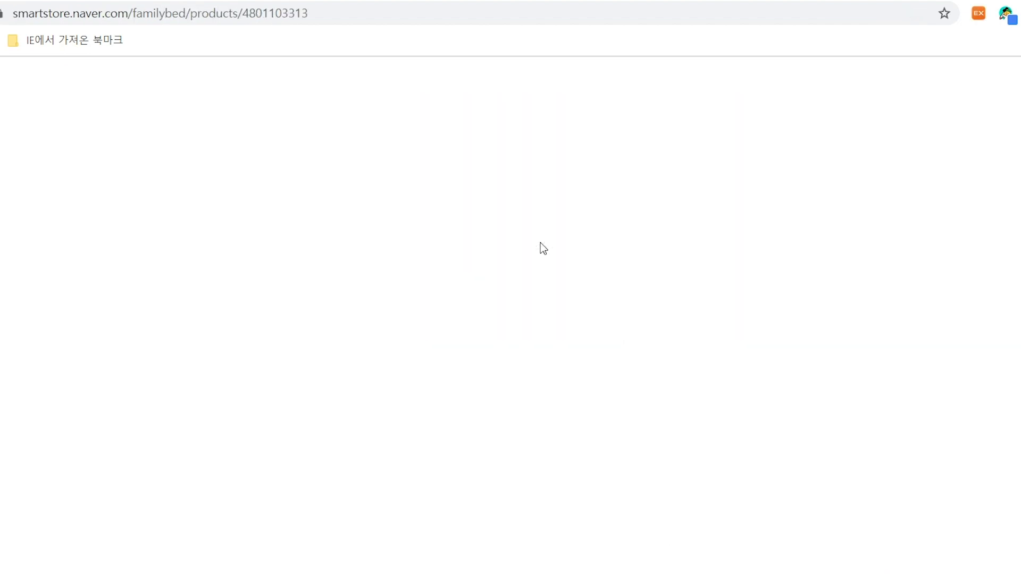
scroll(349, 350, down, 3)
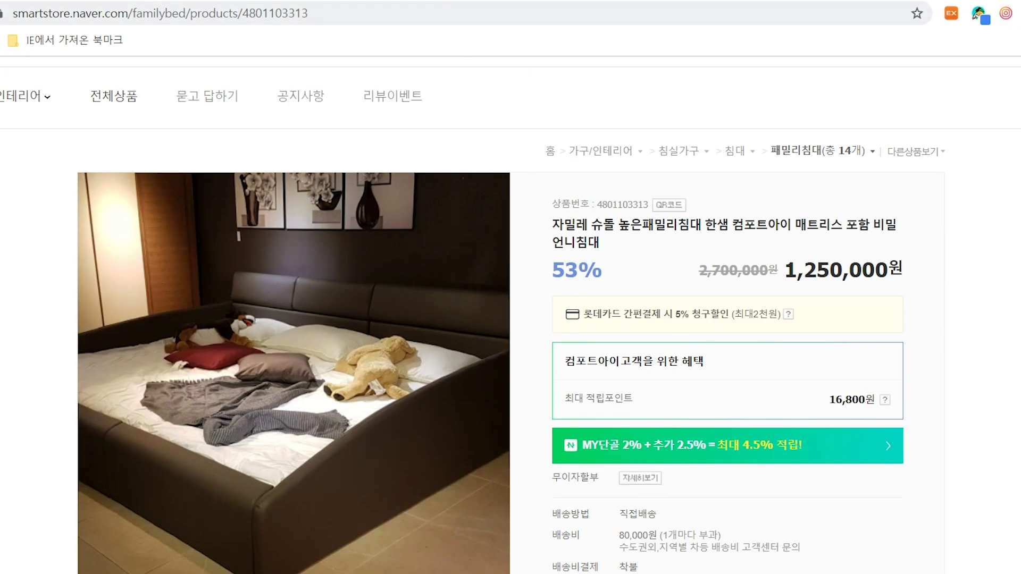
key(ctrl+w)
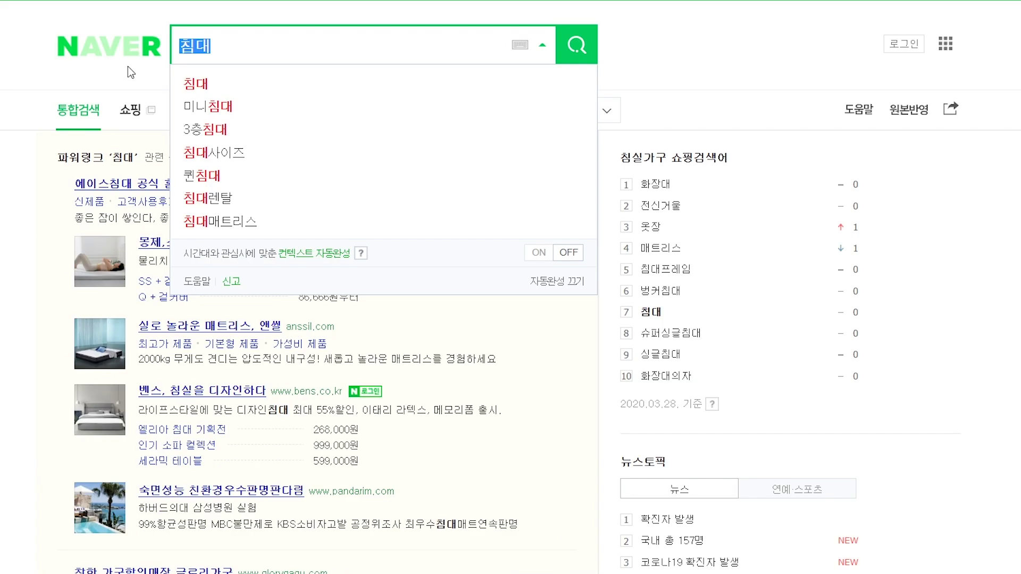
Search Naver for 나이키 to look at a brand keyword's search results
text(나잌)
text(ㅣ)
key(Return)
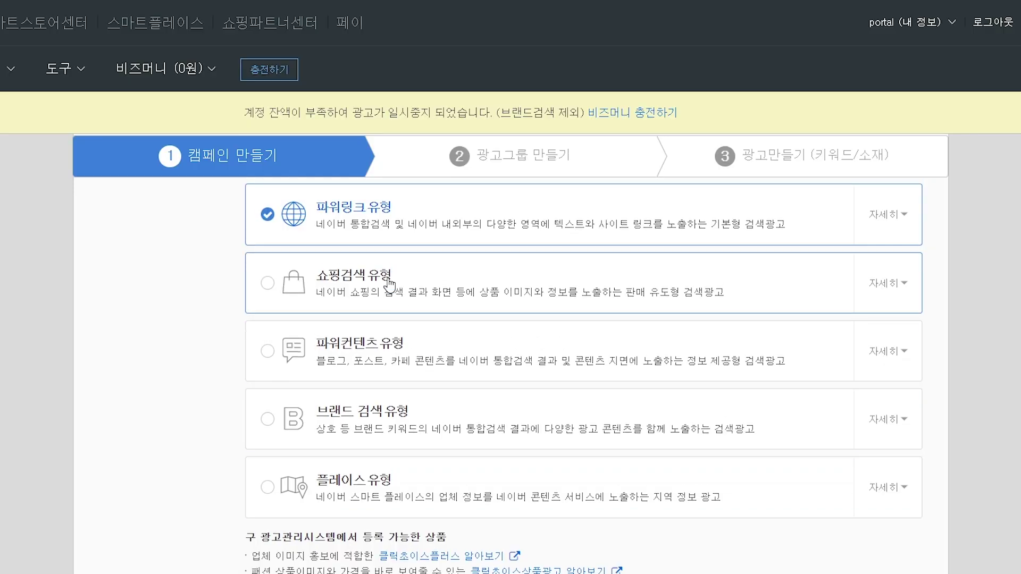
Choose 쇼핑검색 유형 as the campaign type and go to the campaign name and daily budget settings
click(415, 295)
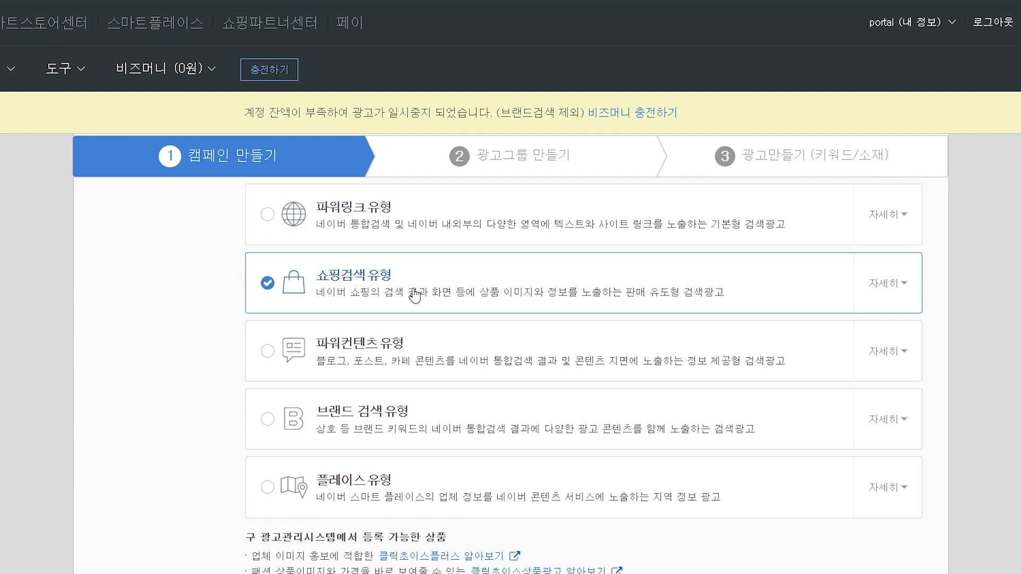
scroll(37, 274, down, 5)
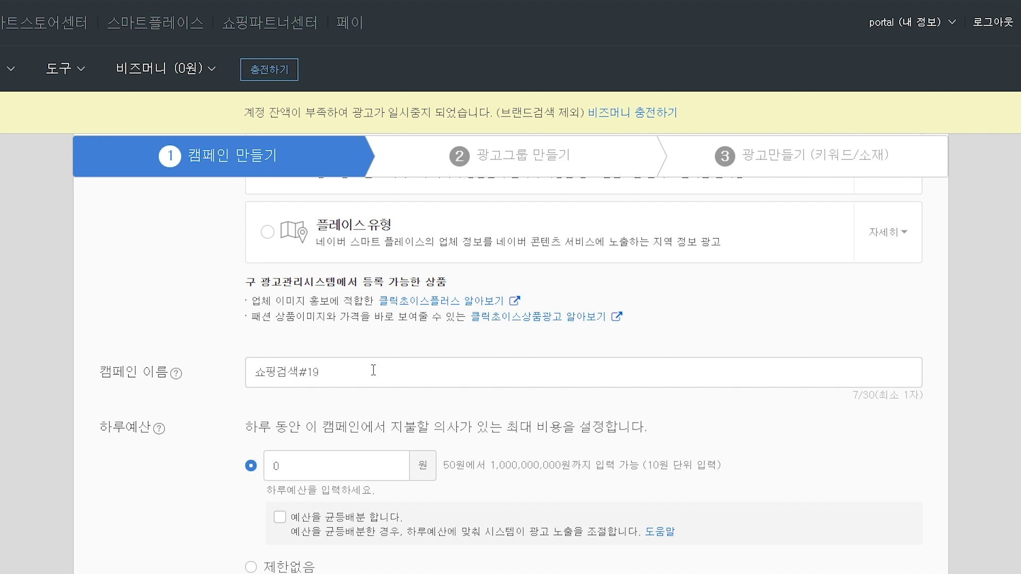
scroll(374, 370, down, 2)
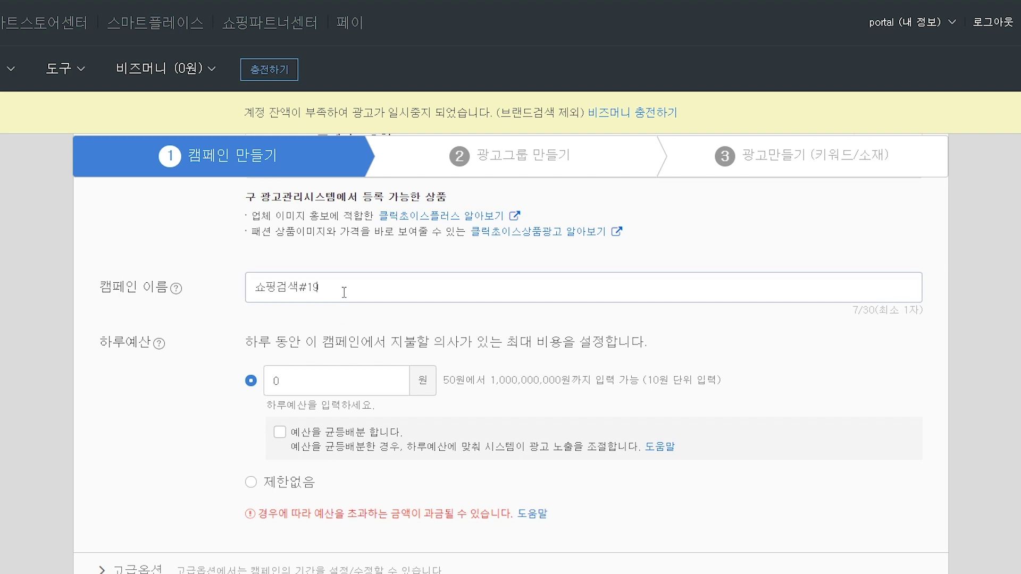
Try a daily budget of 10000 won, and switch the campaign's daily budget to 제한없음
click(311, 391)
text(10000)
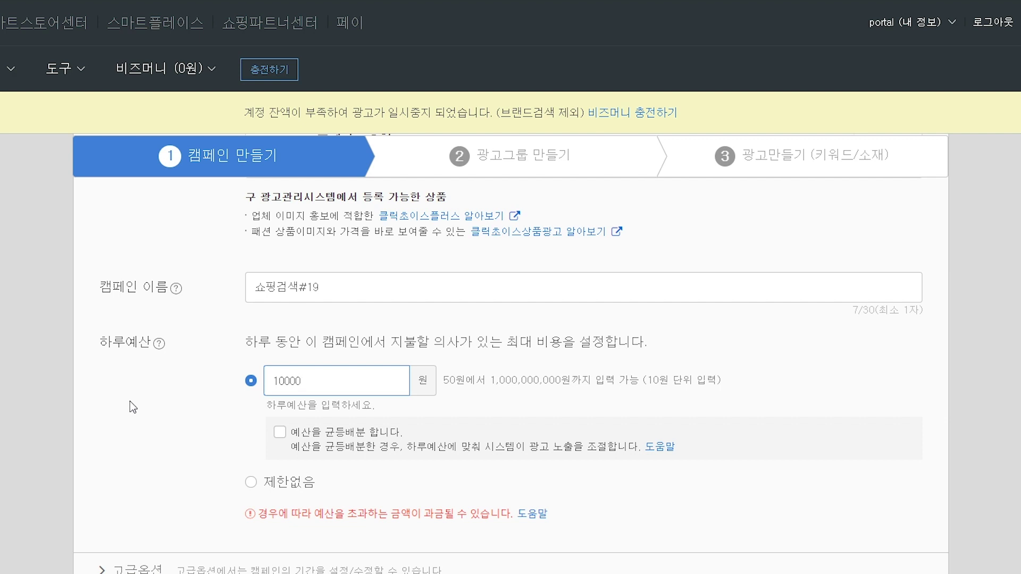
click(290, 482)
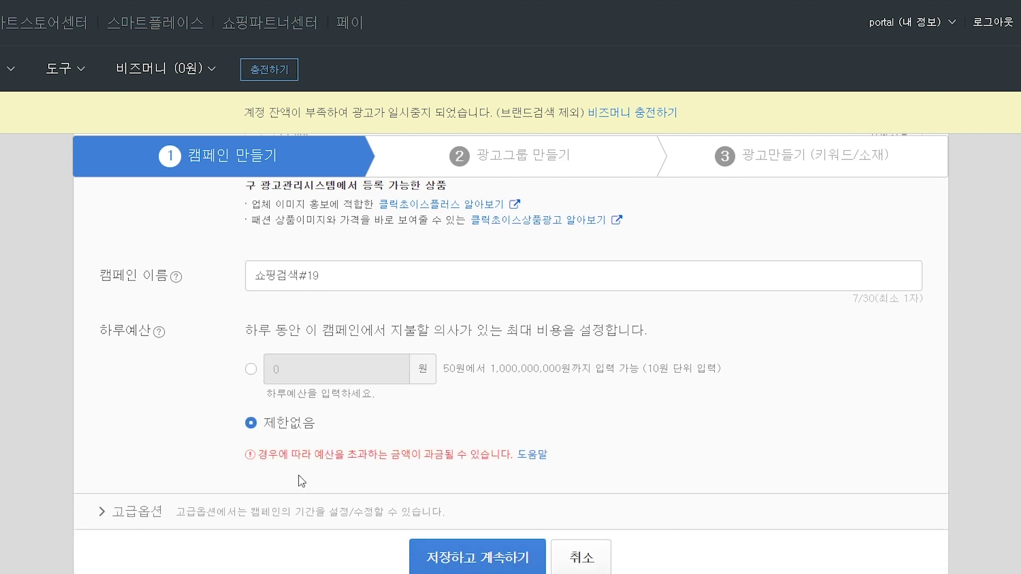
Expand the campaign's 고급옵션 to show the exposure period, and save the campaign to continue to the ad group
scroll(271, 452, down, 2)
click(248, 431)
scroll(255, 442, down, 2)
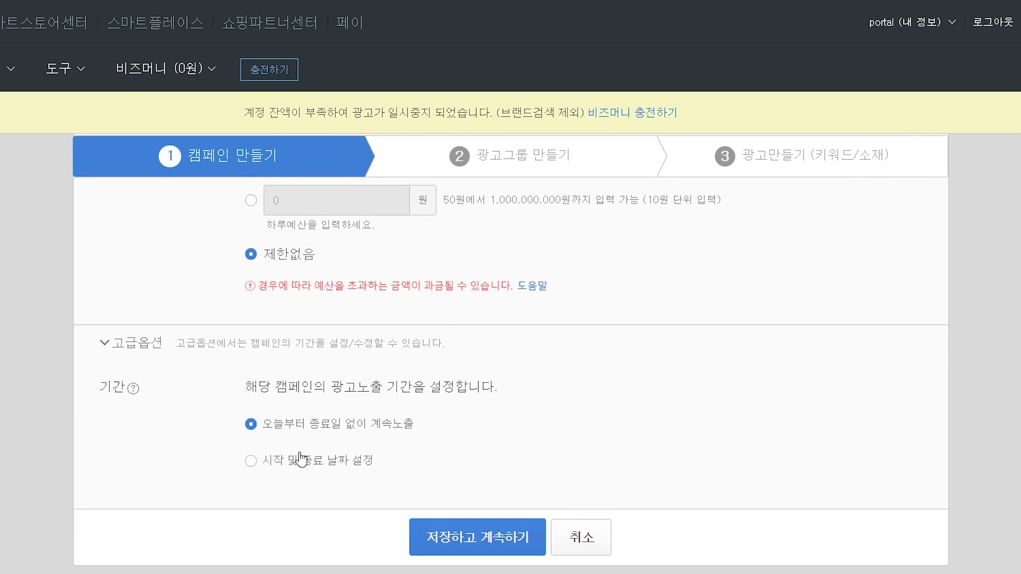
click(500, 539)
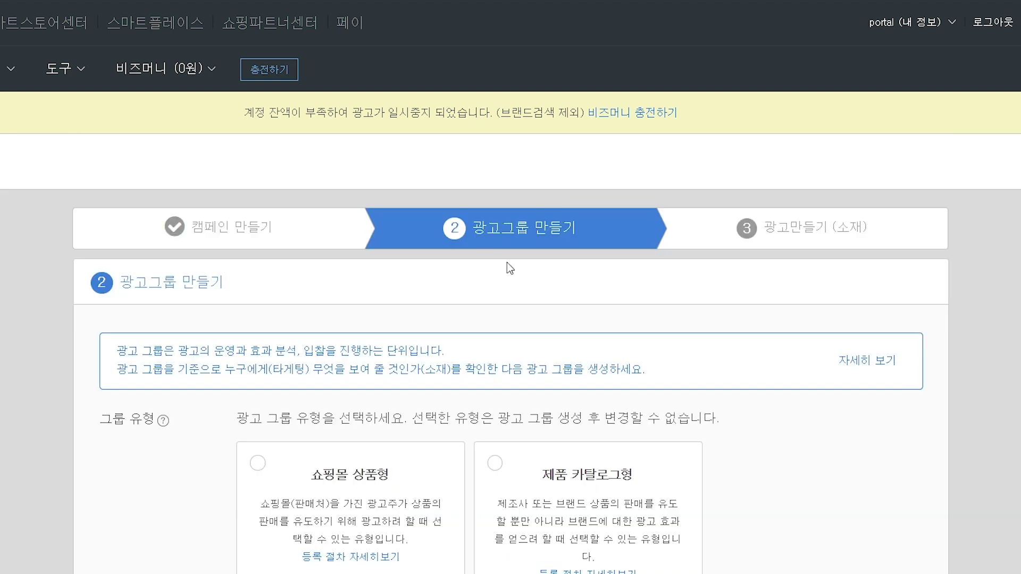
Choose 쇼핑몰 상품형 as the ad group type and go to the group's name and shopping mall settings
scroll(527, 245, down, 1)
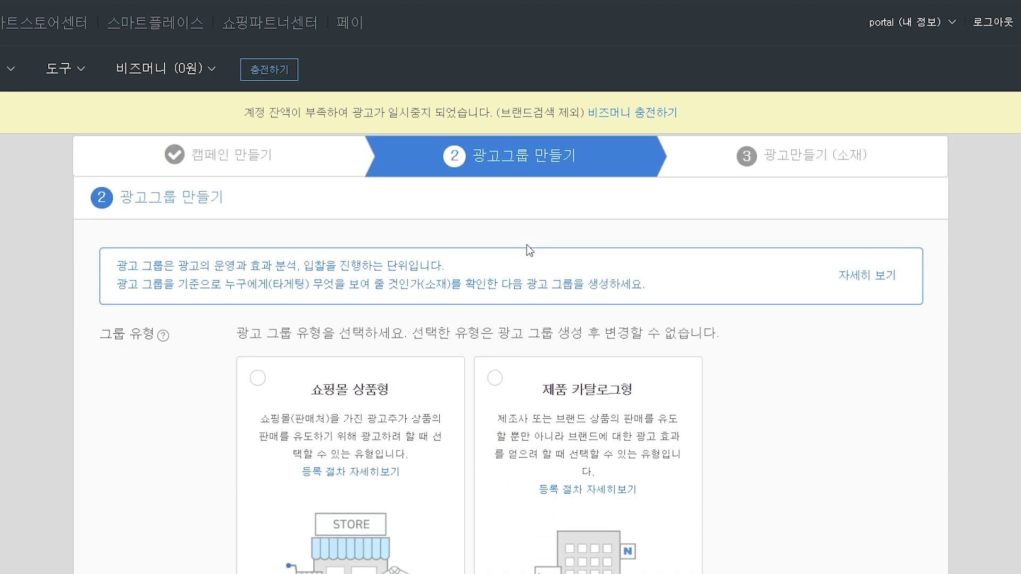
scroll(327, 322, down, 2)
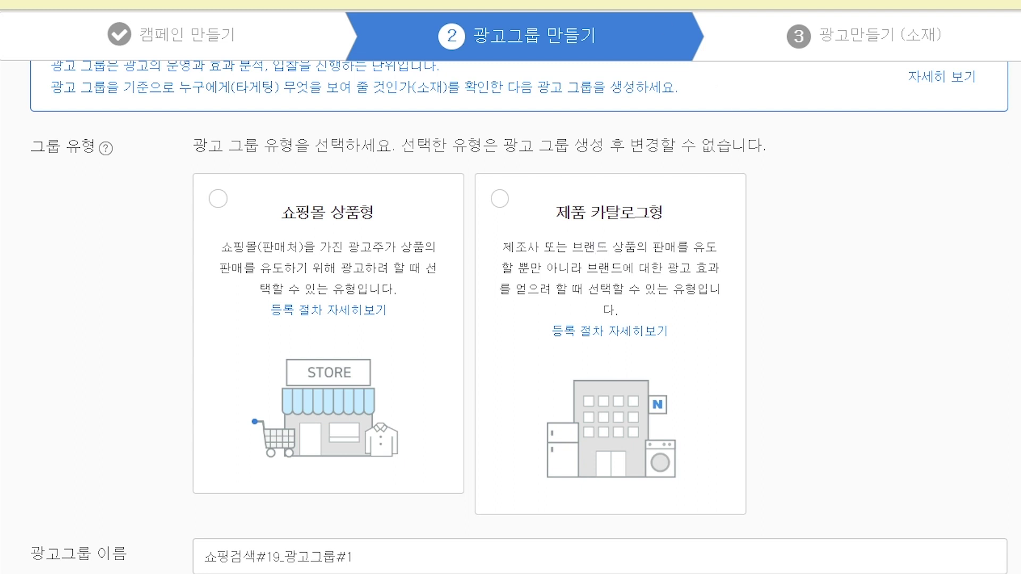
click(228, 206)
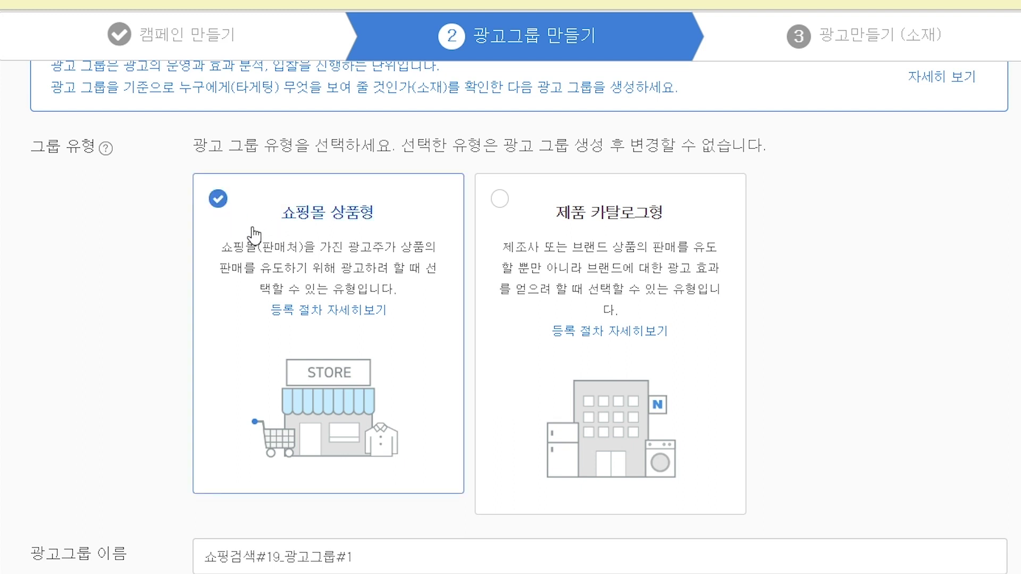
scroll(234, 242, down, 2)
scroll(164, 221, down, 5)
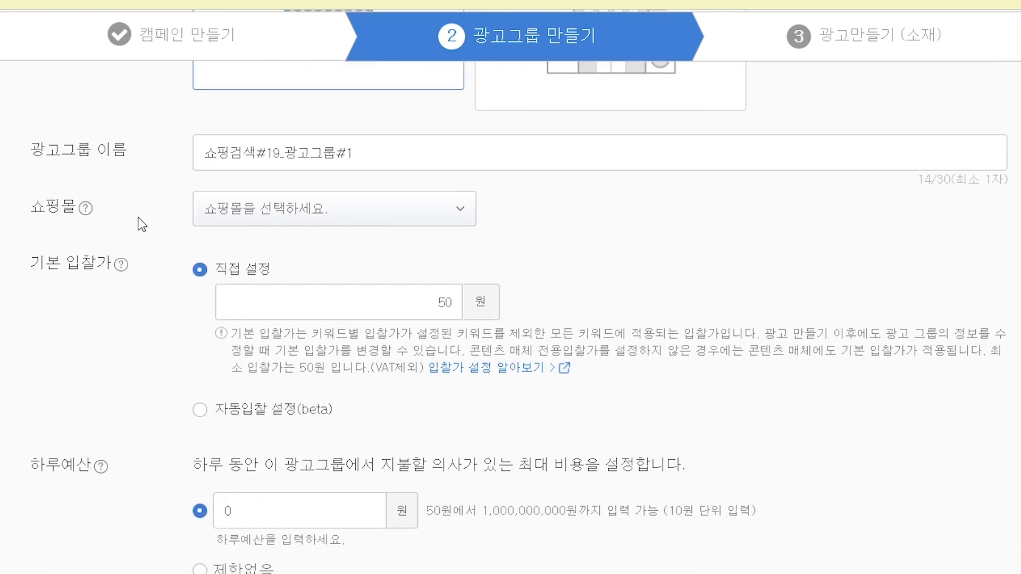
drag(203, 153, 286, 154)
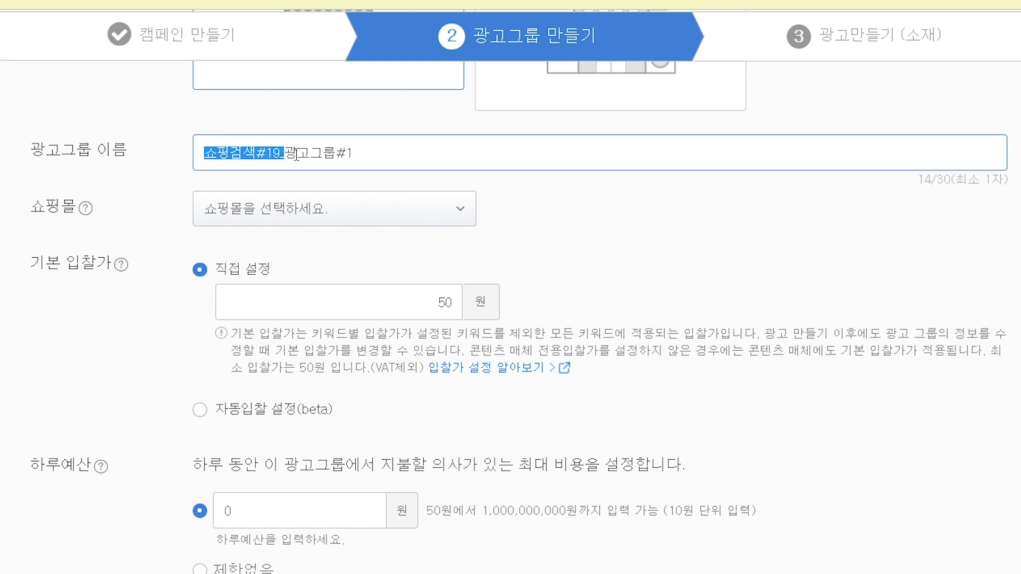
click(296, 154)
drag(374, 150, 202, 157)
click(579, 234)
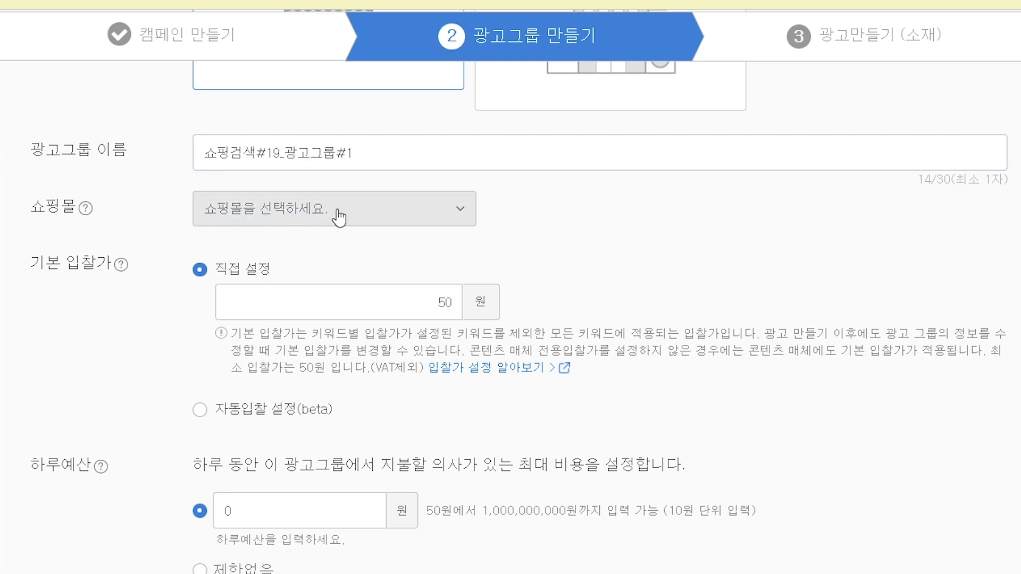
Start adding a new shopping mall to the ad group and agree to the terms to begin partner zone account verification
click(451, 218)
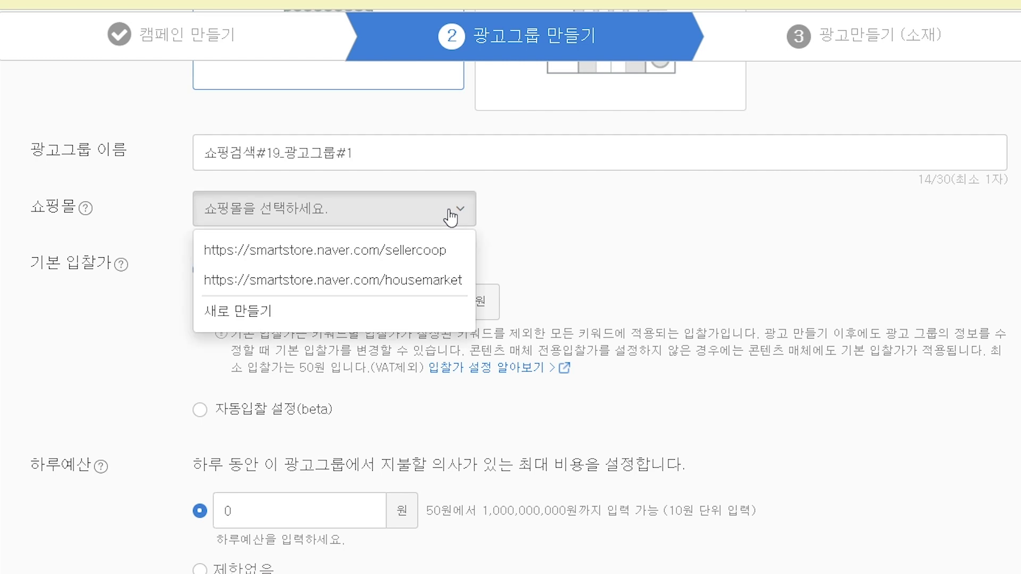
click(374, 325)
scroll(553, 280, down, 5)
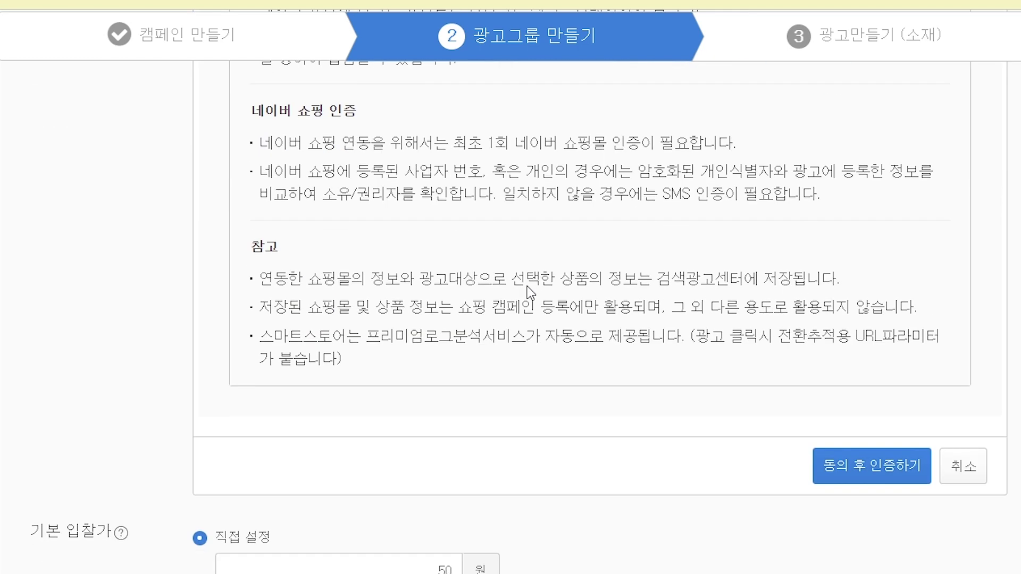
click(859, 477)
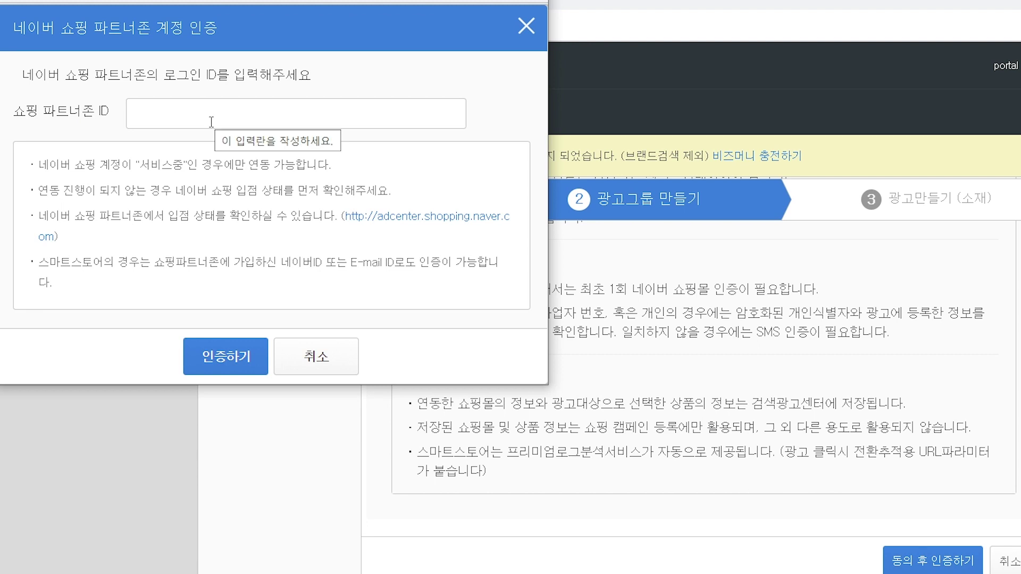
click(143, 114)
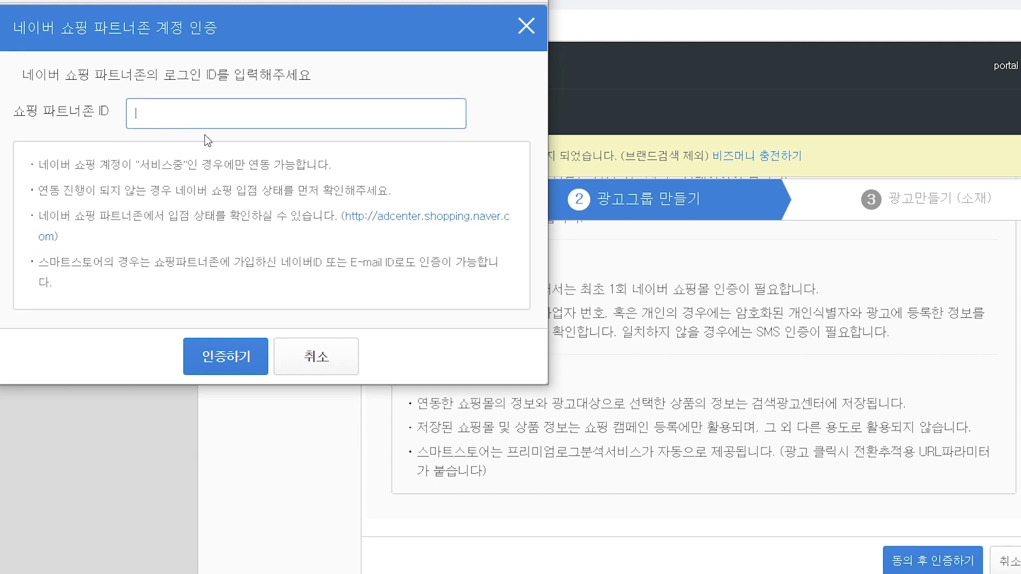
Open 쇼핑파트너센터 and copy the shopping mall ID from the ad status summary
click(374, 217)
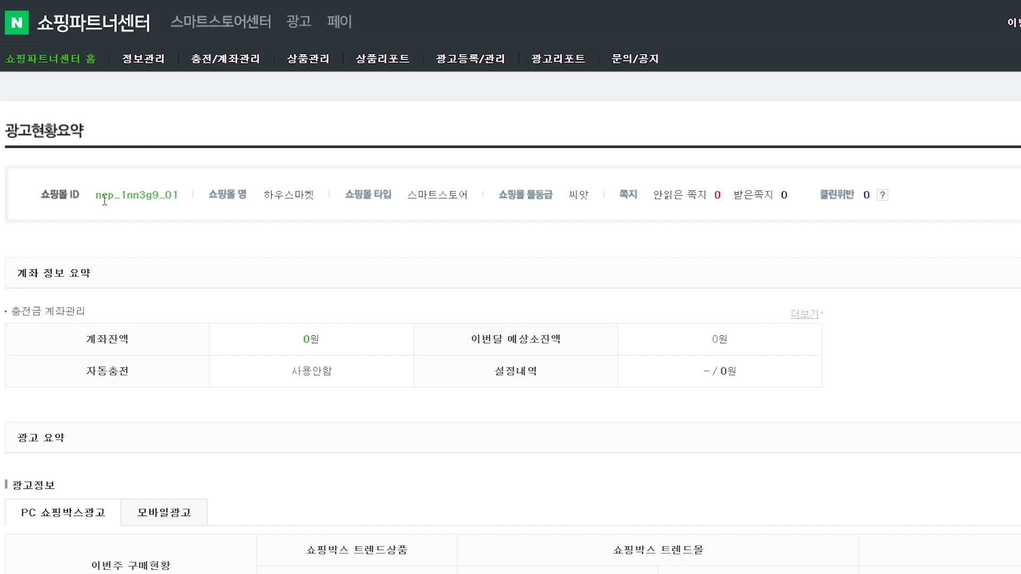
double_click(148, 199)
right_click(147, 200)
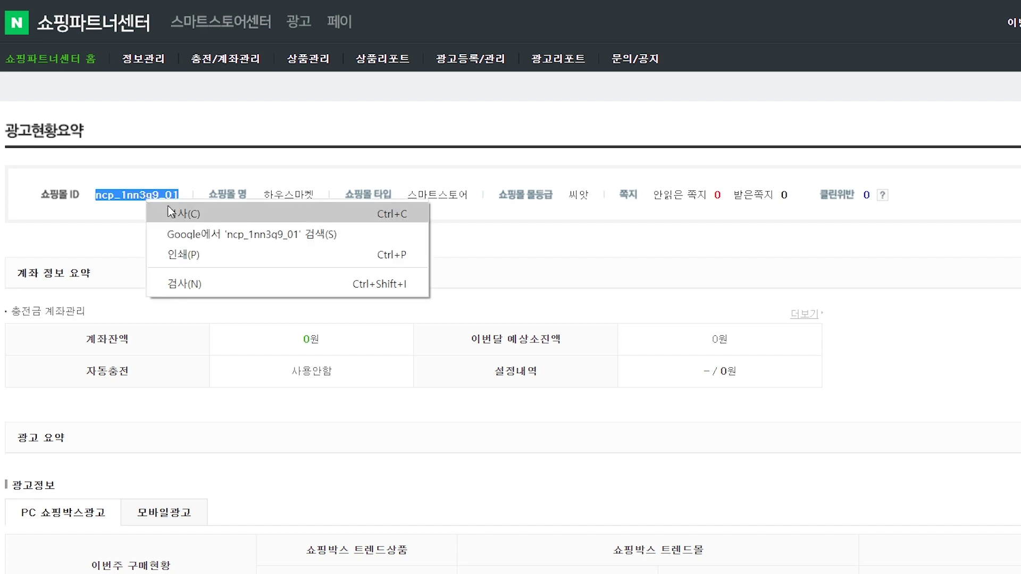
click(162, 210)
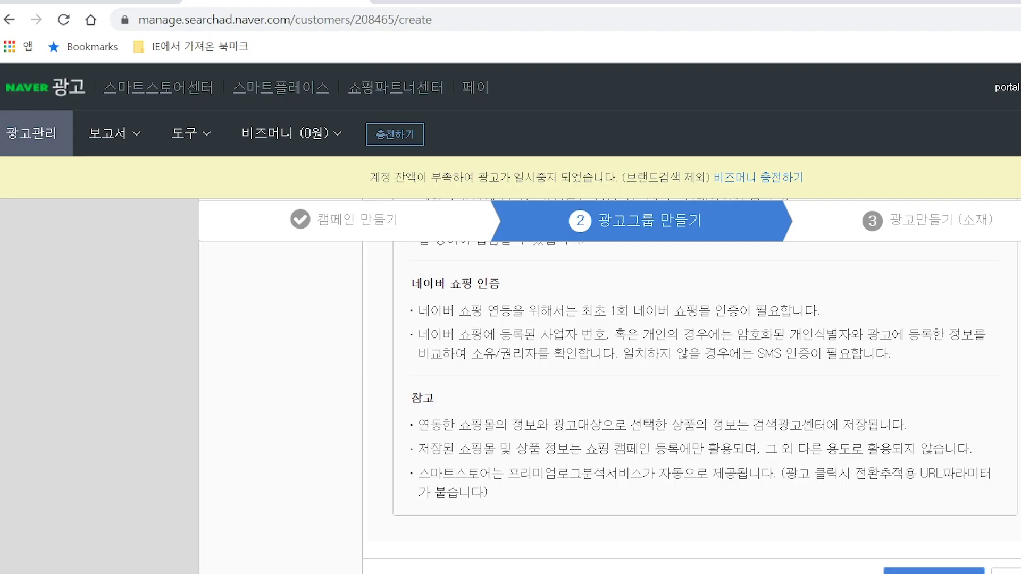
Return to the partner zone verification window, paste the copied ID as the 쇼핑 파트너존 ID, and submit it for verification
click(480, 560)
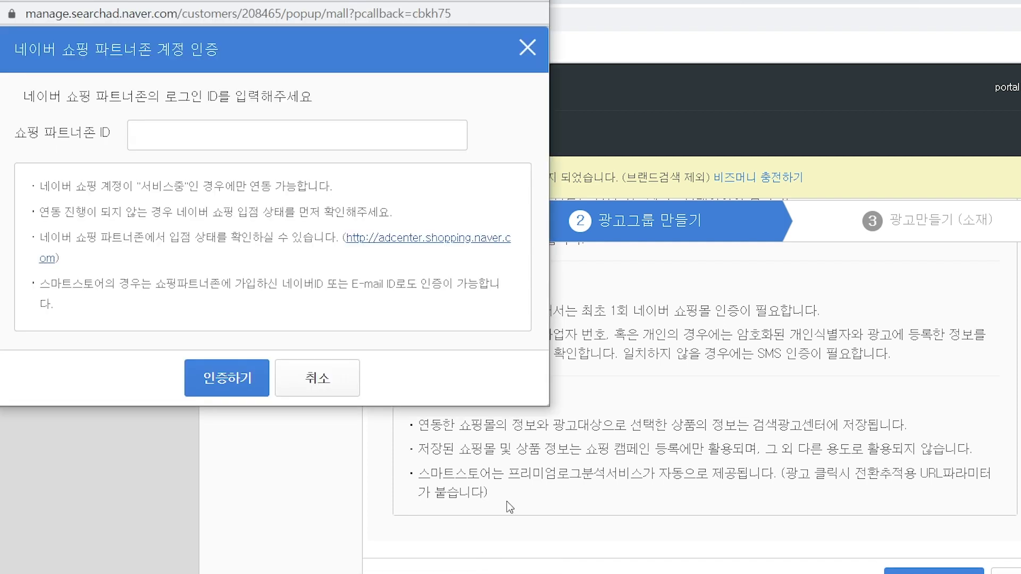
right_click(190, 143)
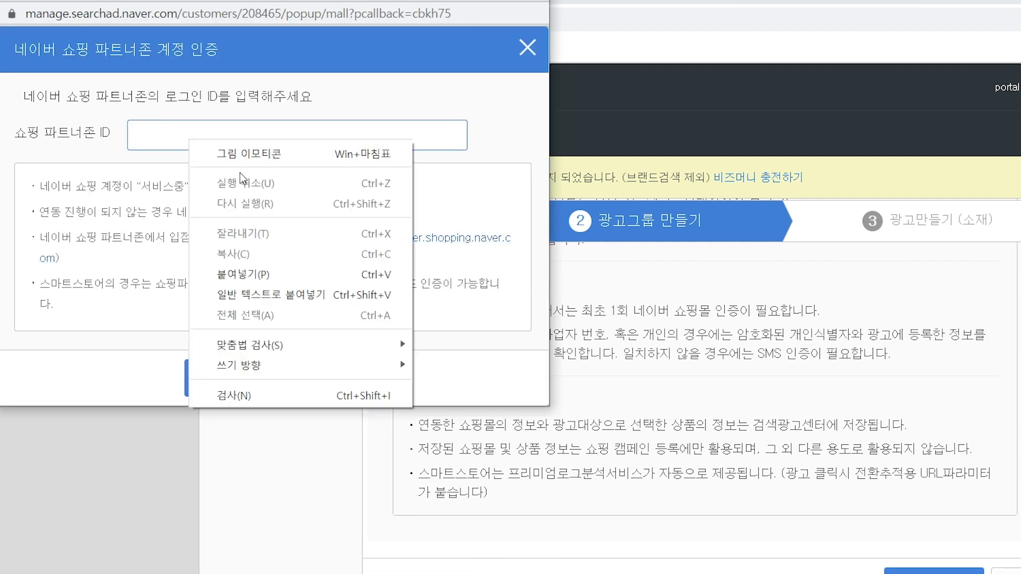
click(269, 276)
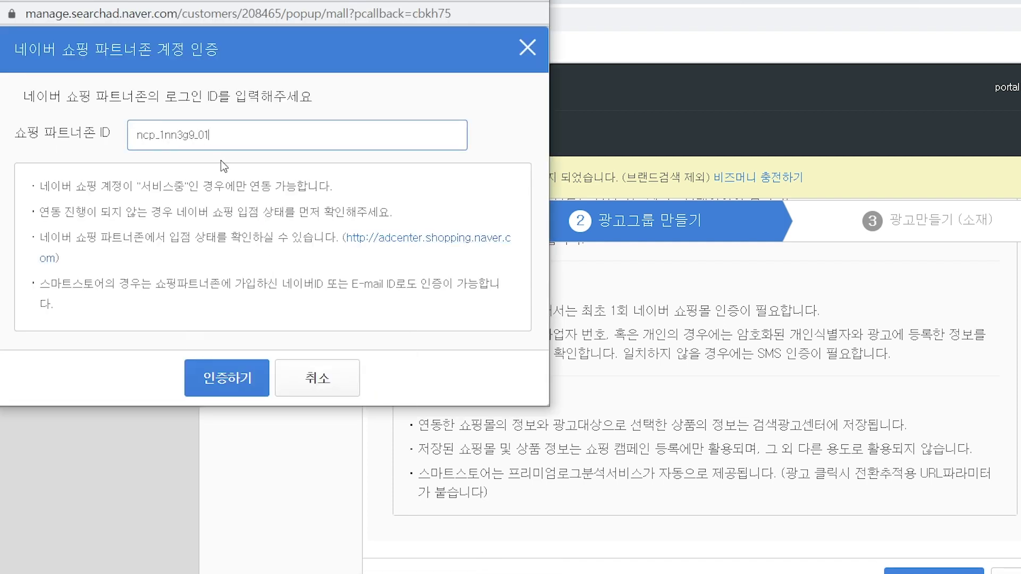
click(229, 377)
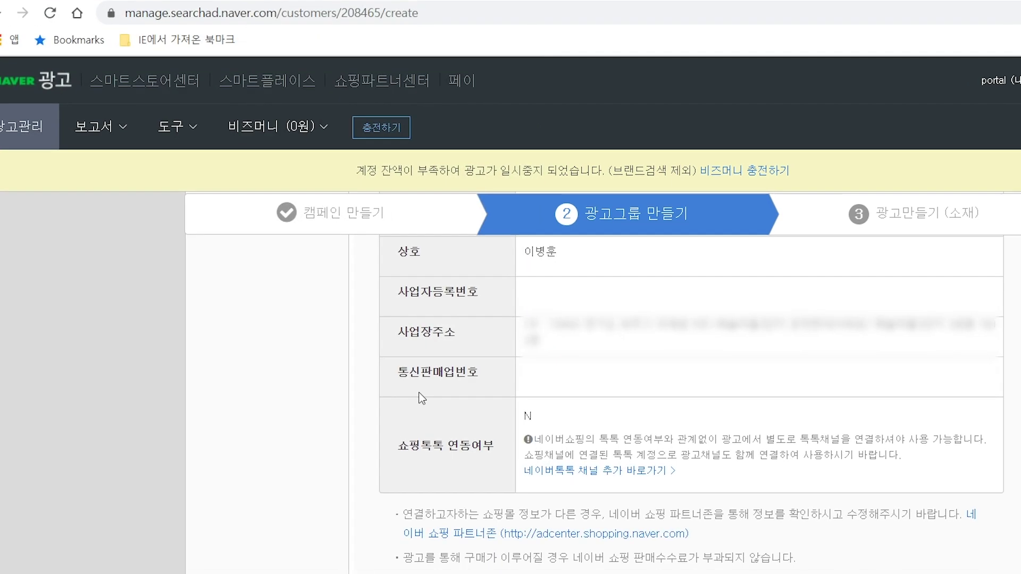
Review the verified shopping mall's details and save it as the ad group's 쇼핑몰
scroll(553, 395, up, 4)
scroll(421, 329, down, 2)
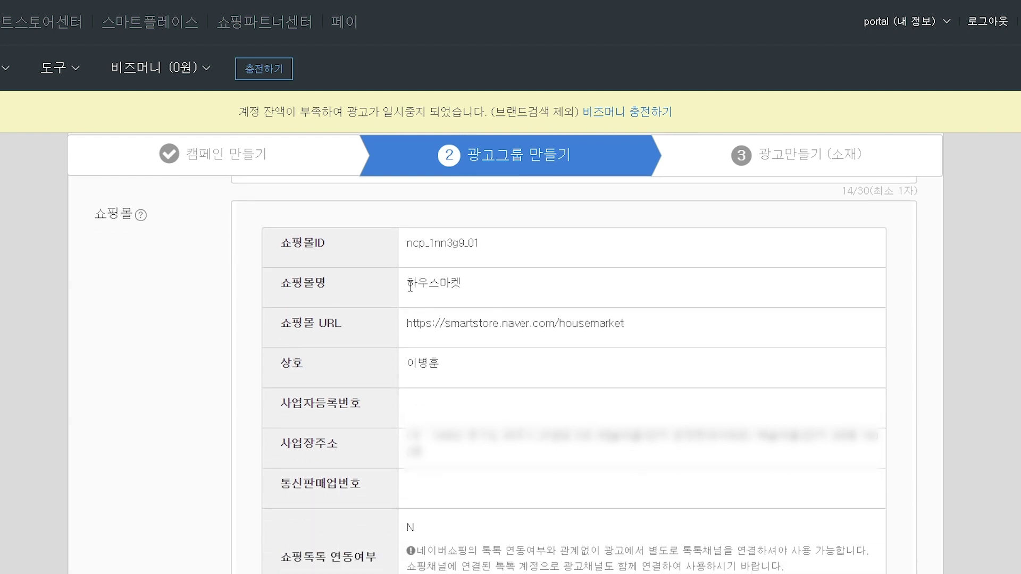
scroll(823, 337, down, 5)
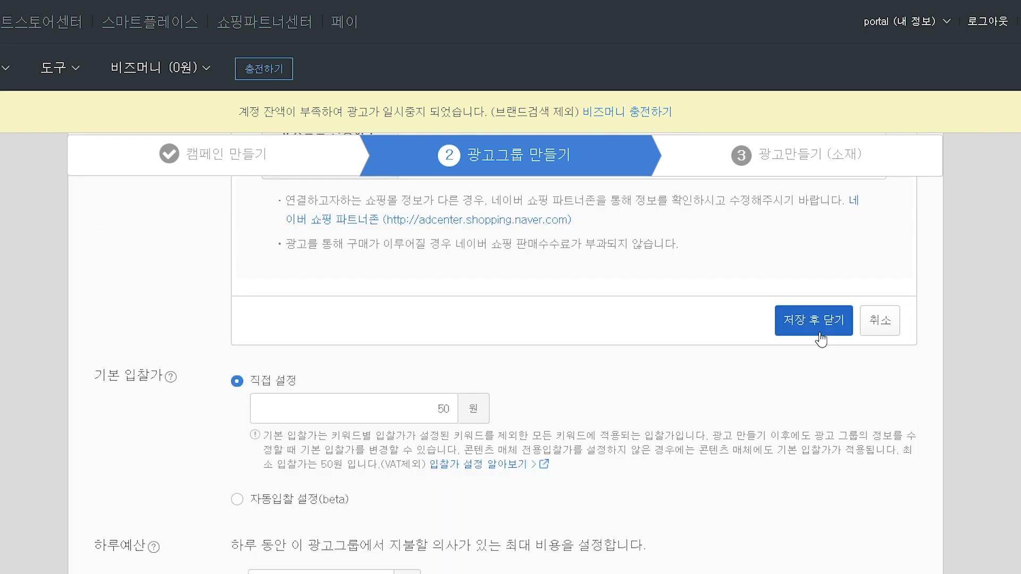
scroll(723, 337, down, 5)
scroll(625, 342, up, 5)
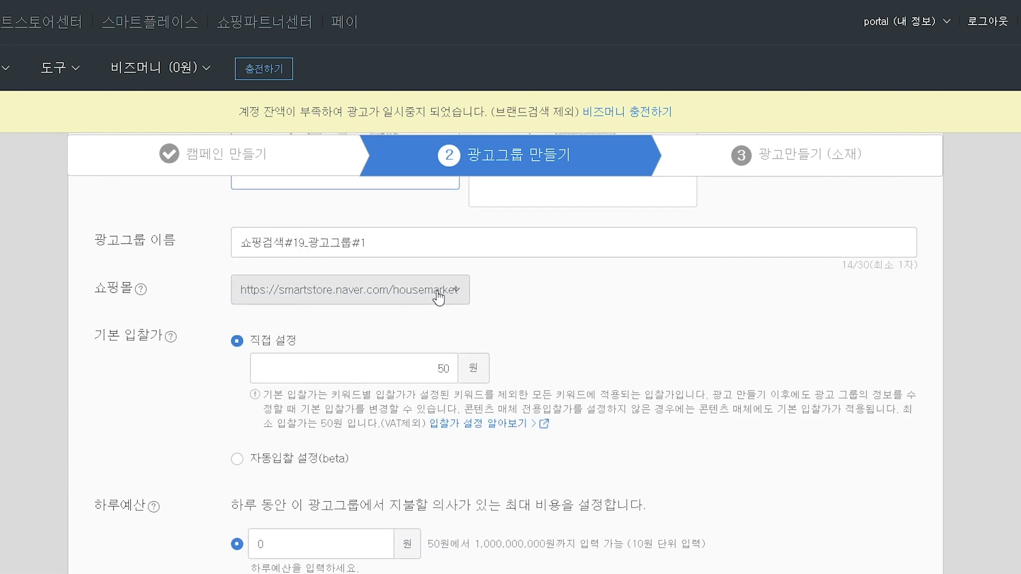
Set the ad group's daily budget to 제한없음
scroll(620, 298, down, 2)
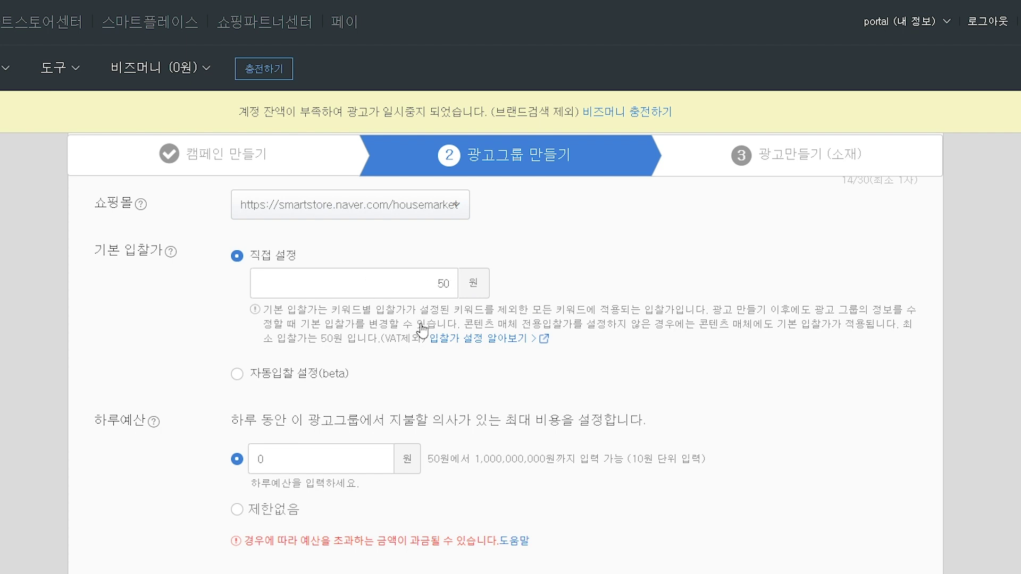
scroll(385, 271, down, 3)
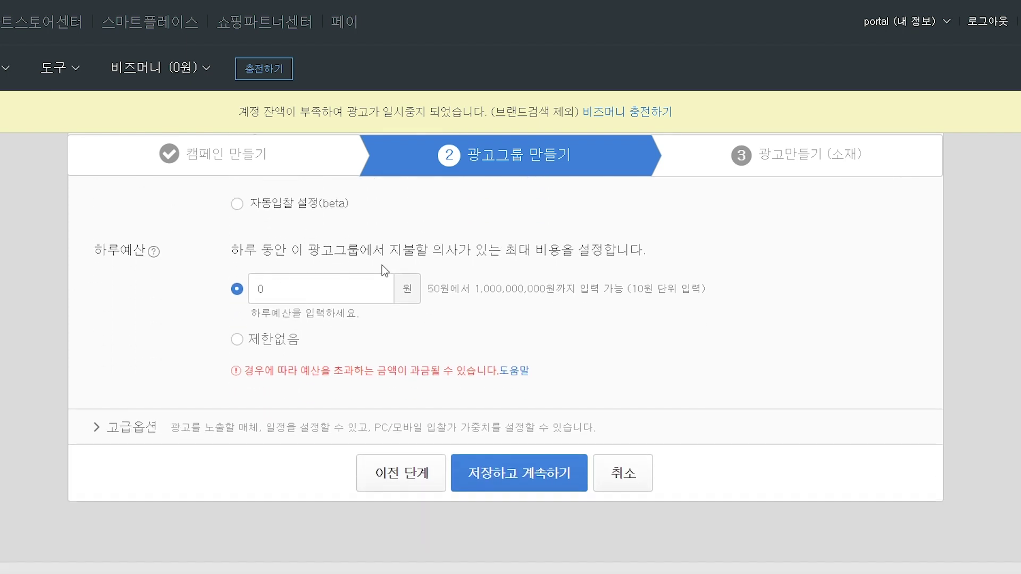
click(282, 340)
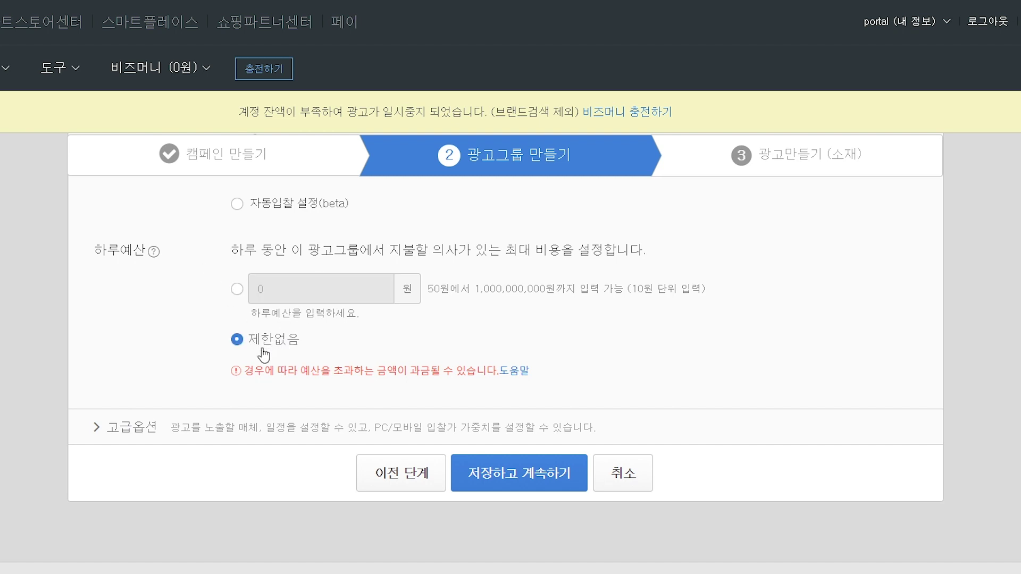
Expand the ad group's 고급옵션 and switch the exposure media to 노출 매체 유형 선택
click(241, 434)
scroll(558, 376, down, 5)
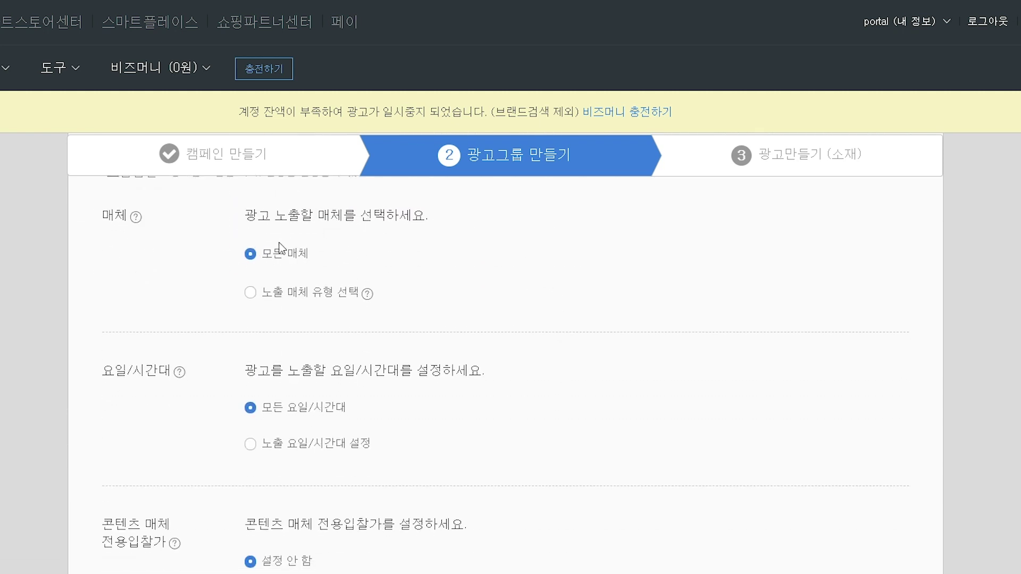
click(300, 304)
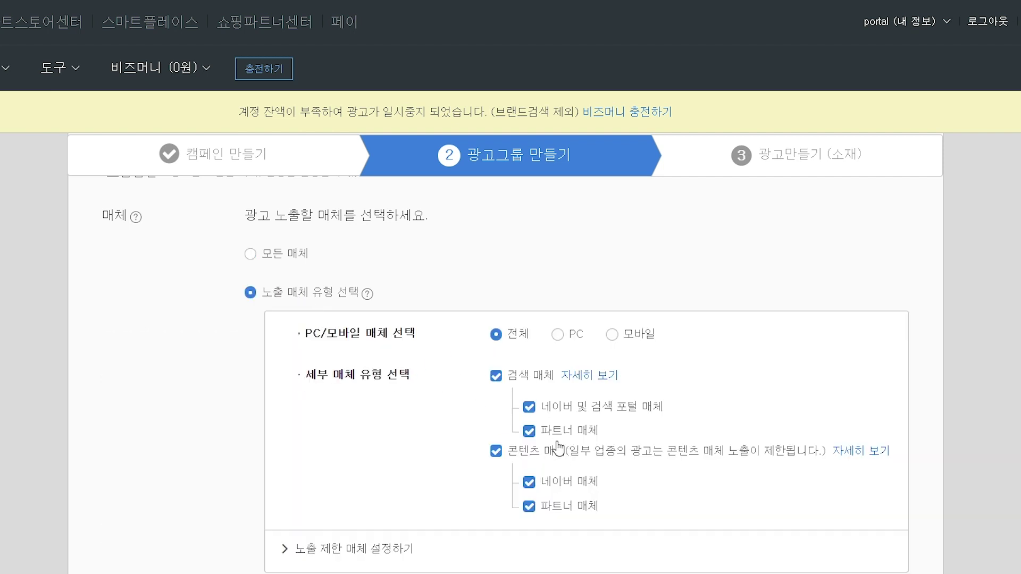
Exclude 파트너 매체 from both 검색 매체 and 콘텐츠 매체
scroll(556, 428, down, 3)
scroll(561, 403, up, 2)
scroll(563, 398, up, 2)
click(530, 430)
click(535, 509)
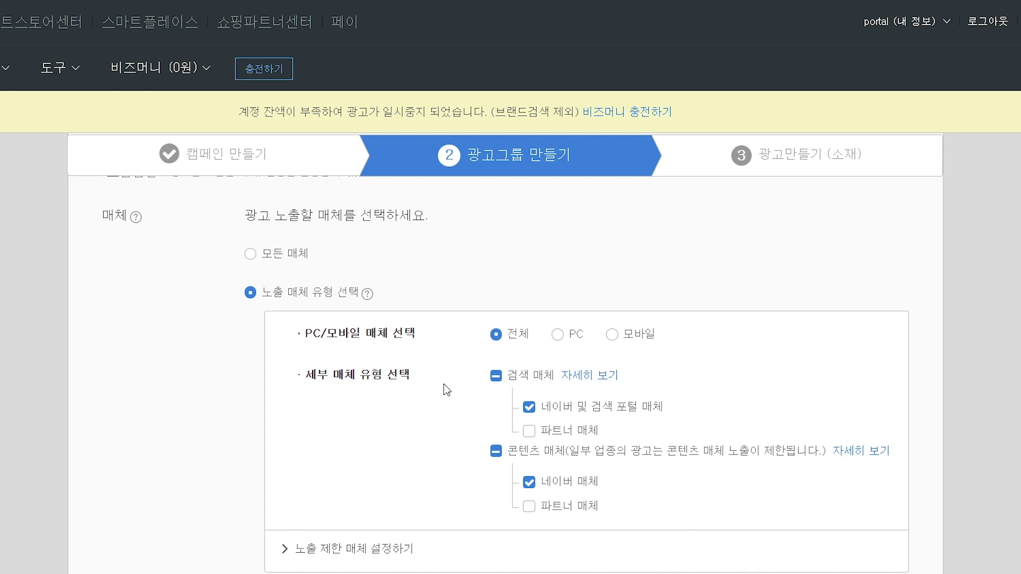
Switch the ad schedule to 노출 요일/시간대 설정 and turn off exposure for all hours on 토 and 일
scroll(348, 452, down, 2)
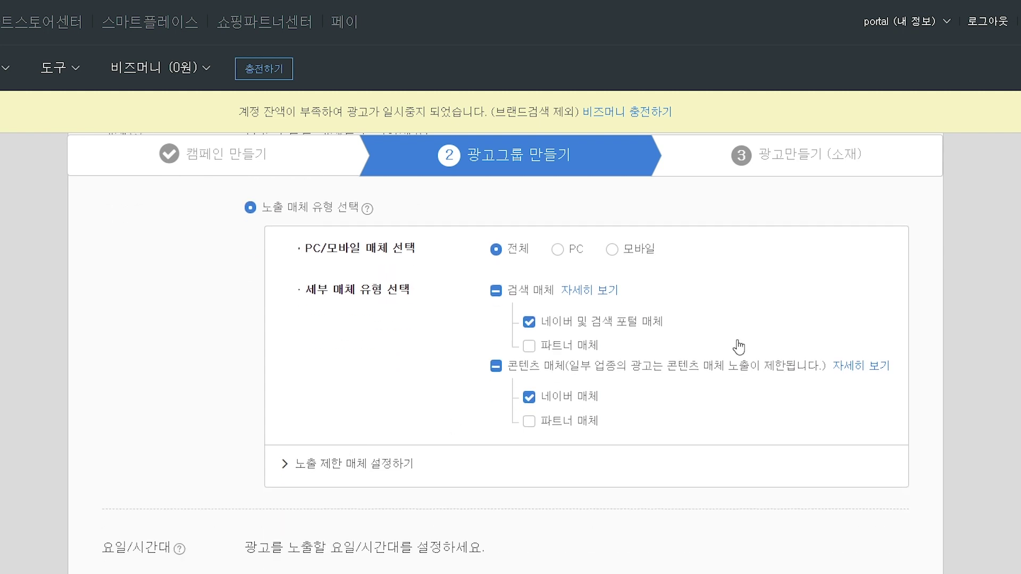
scroll(734, 346, down, 2)
scroll(513, 362, down, 2)
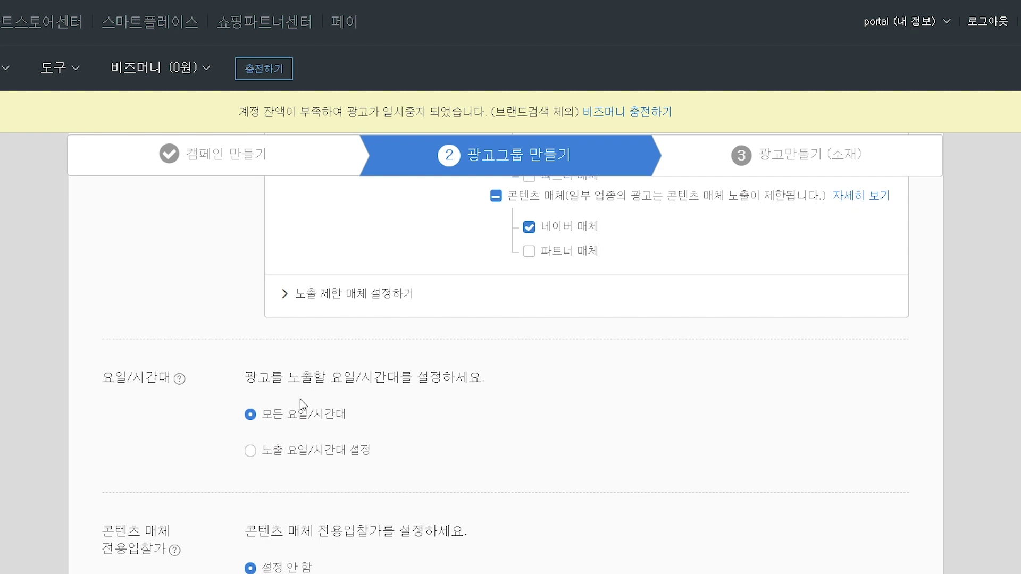
click(307, 455)
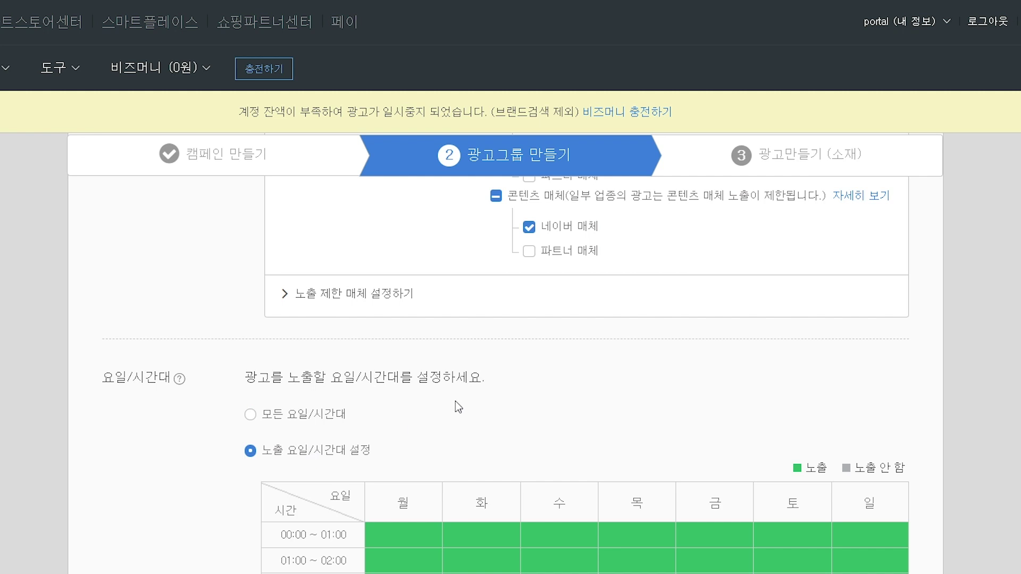
scroll(532, 382, down, 5)
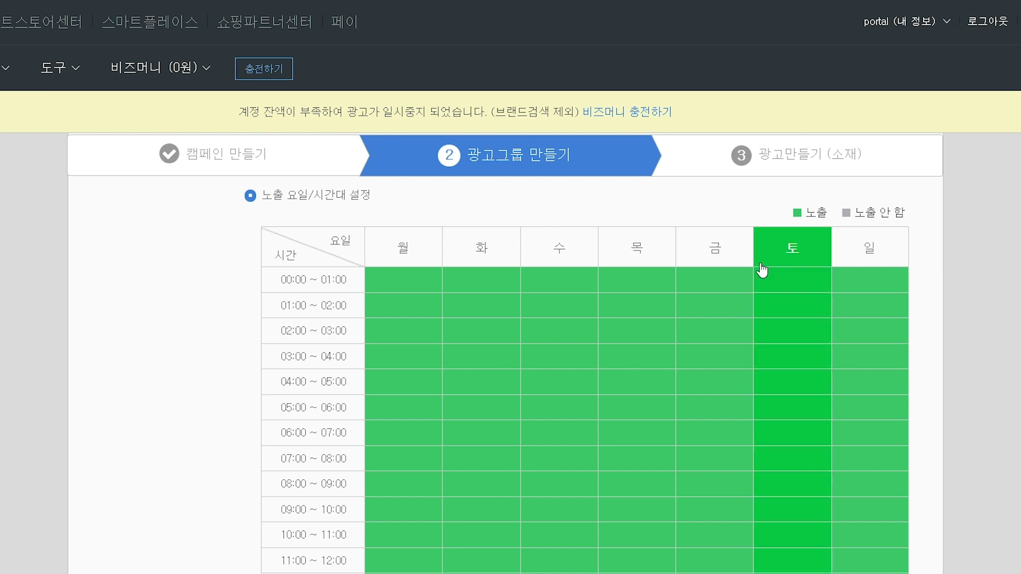
click(801, 257)
click(869, 252)
scroll(855, 301, down, 7)
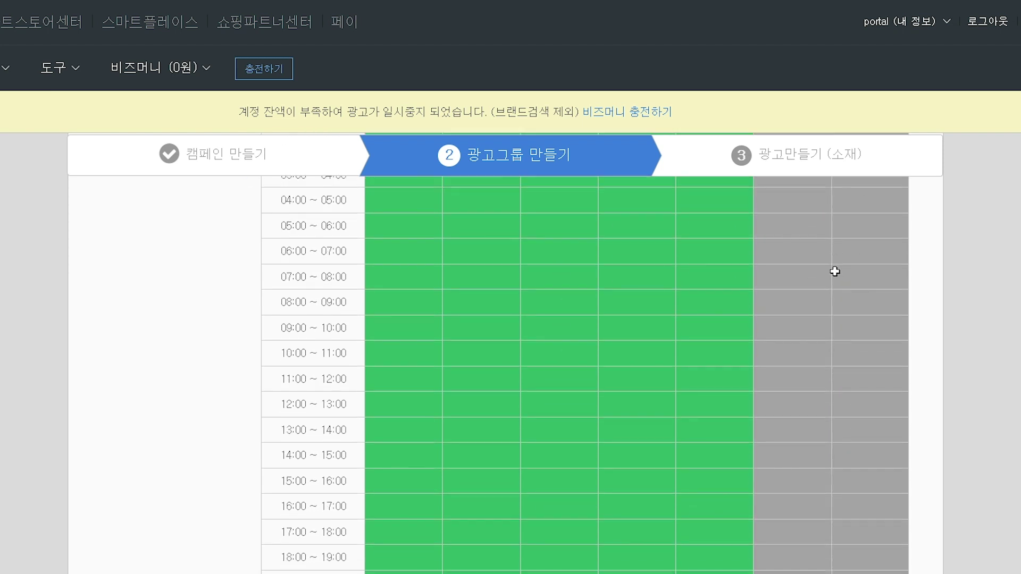
scroll(835, 285, up, 3)
scroll(834, 285, up, 3)
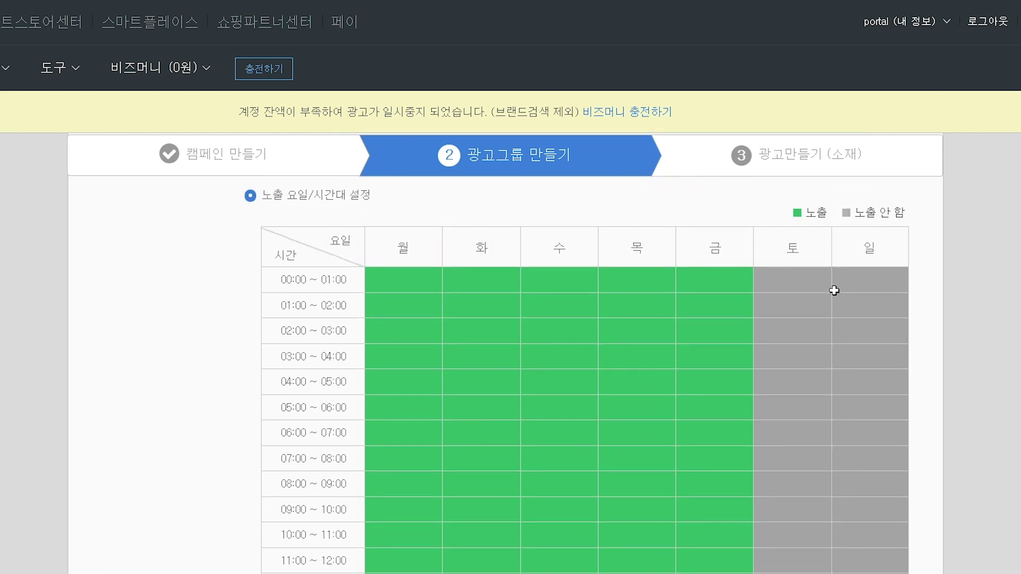